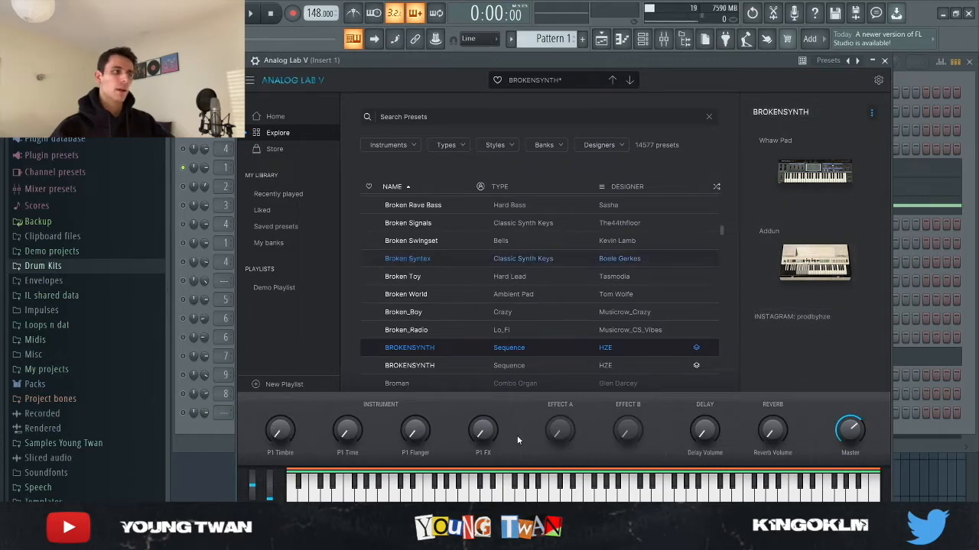
Step: Open the Analog Lab V channel's piano roll in Pattern 1 and play back its chords
click(221, 432)
click(267, 167)
click(362, 166)
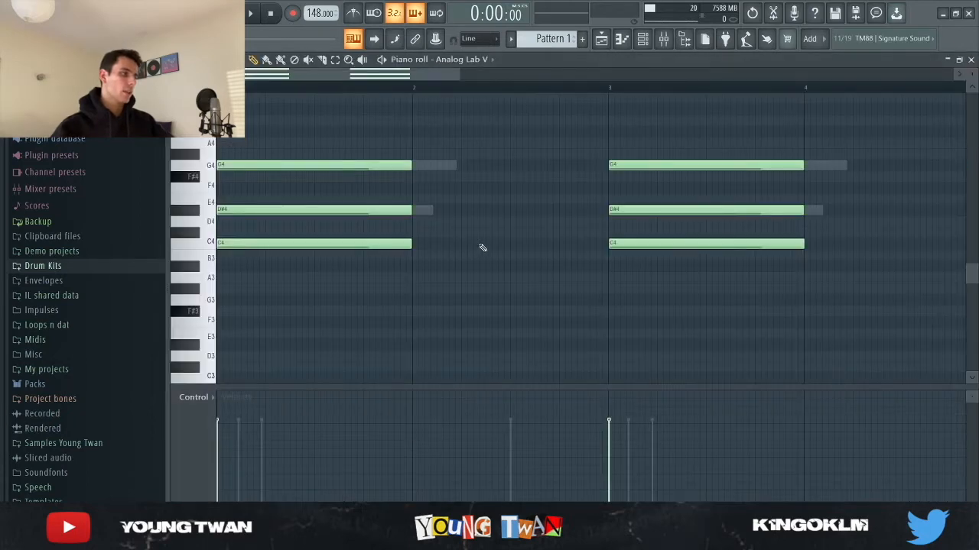
scroll(476, 251, down, 4)
scroll(468, 260, up, 3)
scroll(471, 247, down, 2)
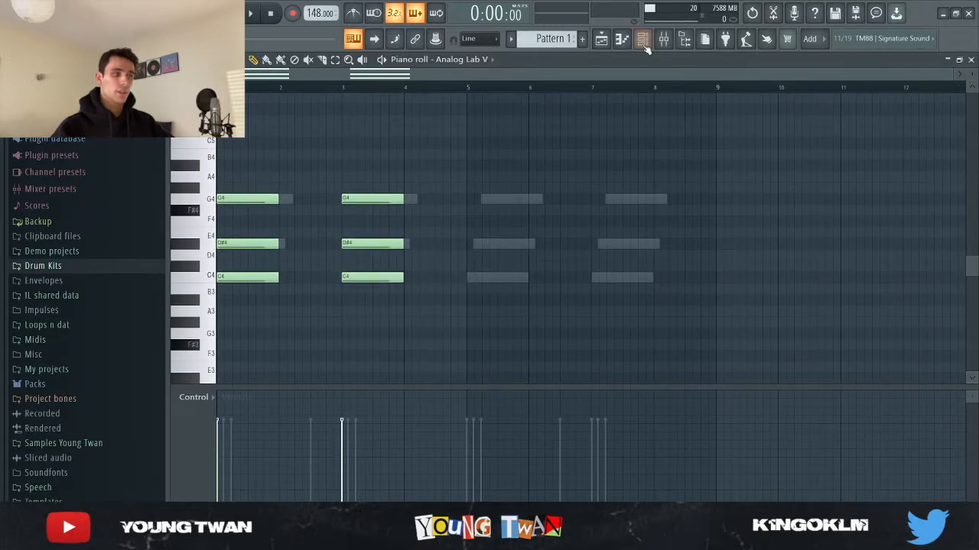
key(space)
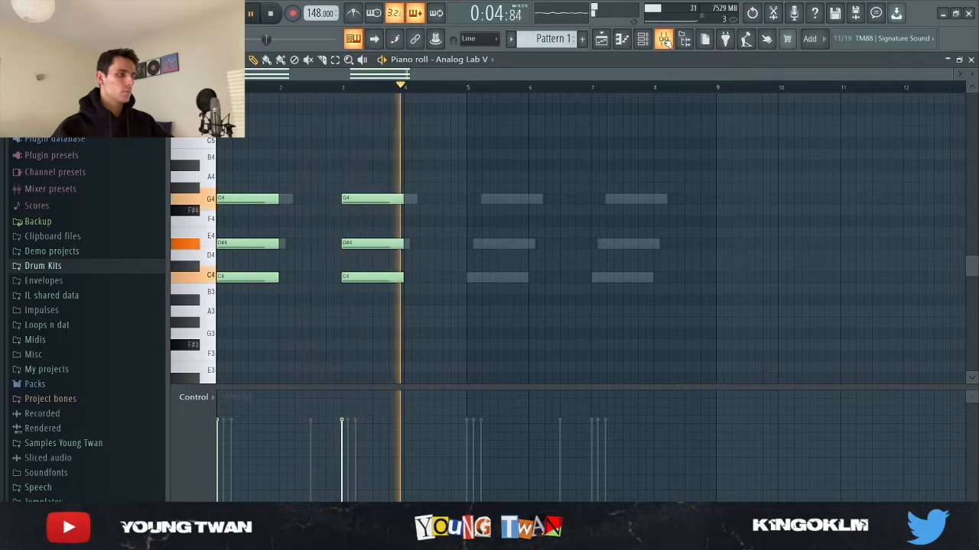
Step: Stop playback and inspect the Portal and Reels effects on mixer Insert 1
click(665, 42)
key(space)
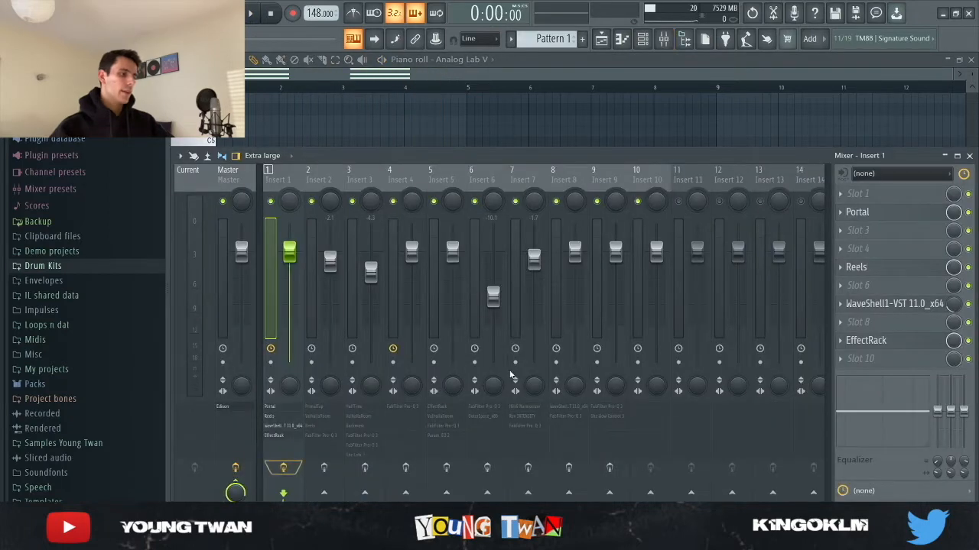
click(901, 212)
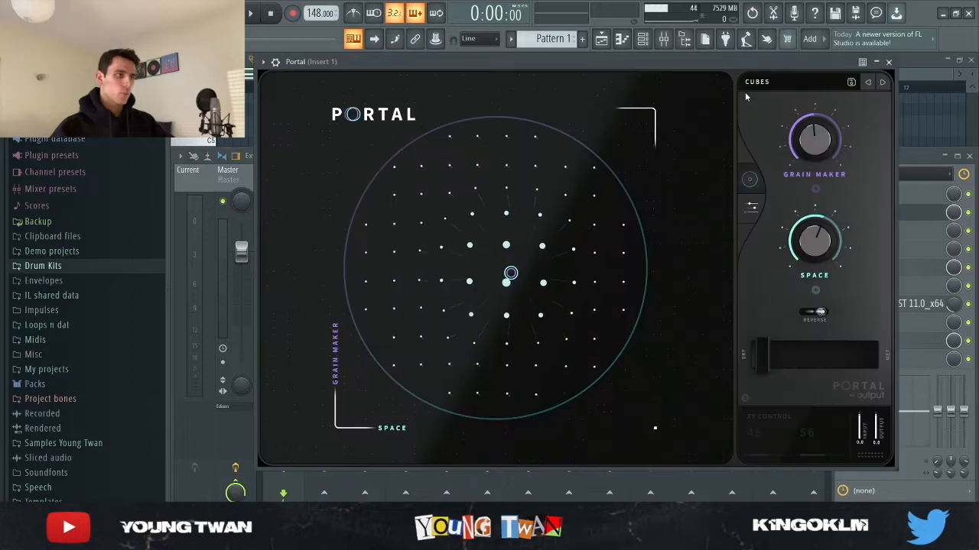
click(929, 214)
click(884, 270)
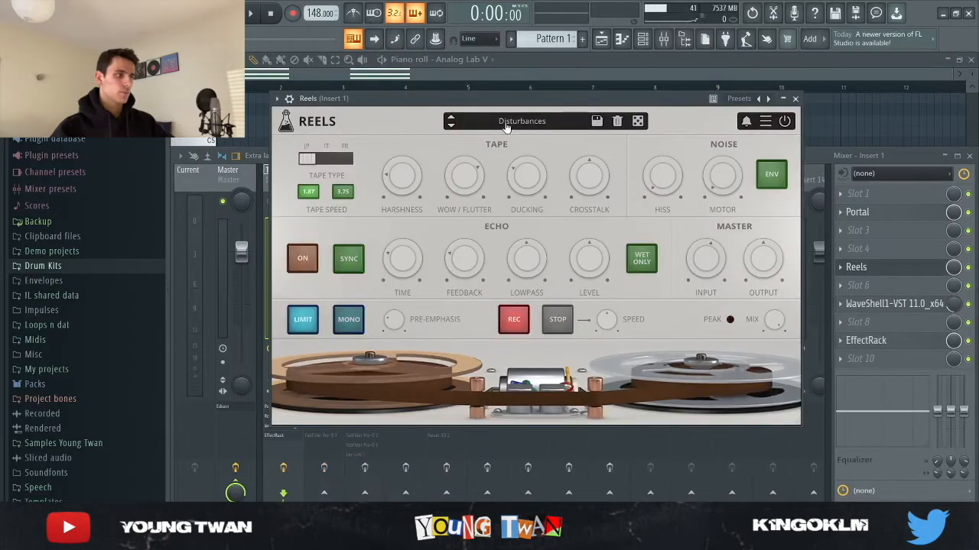
Step: Inspect the WaveShell J37 tape effect on Insert 1 and close it
click(894, 304)
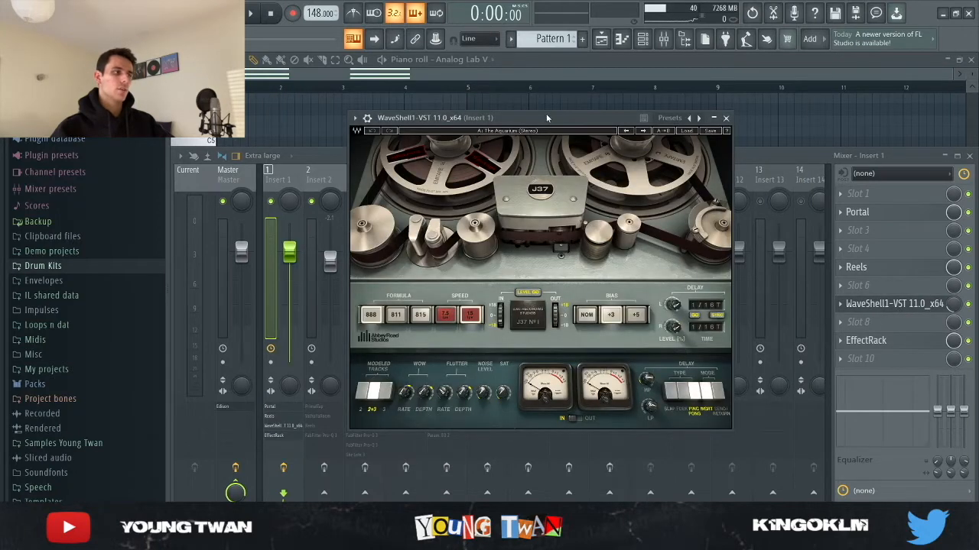
drag(547, 118, 511, 89)
click(902, 304)
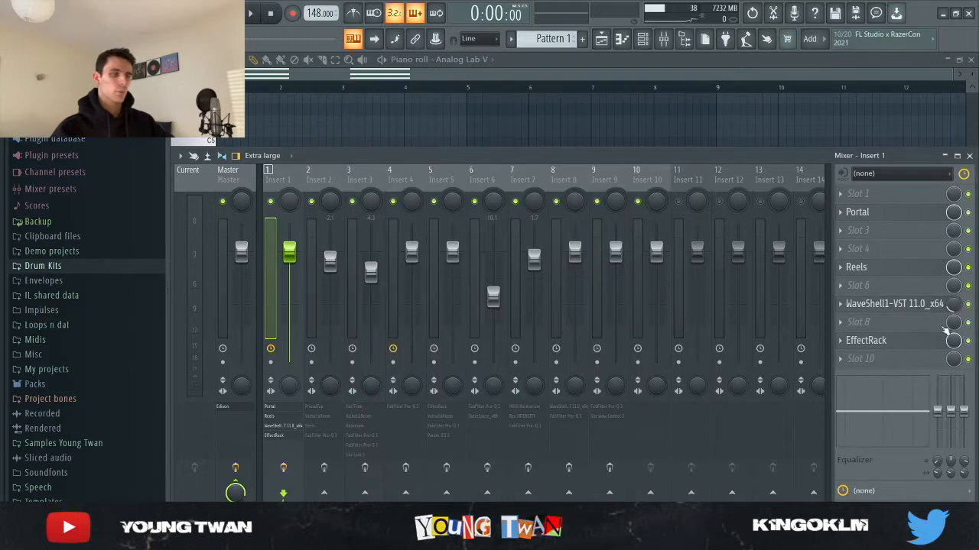
Step: Inspect the EchoBoy and PhaseMistress modules in Insert 1's EffectRack, and close the rack
click(892, 343)
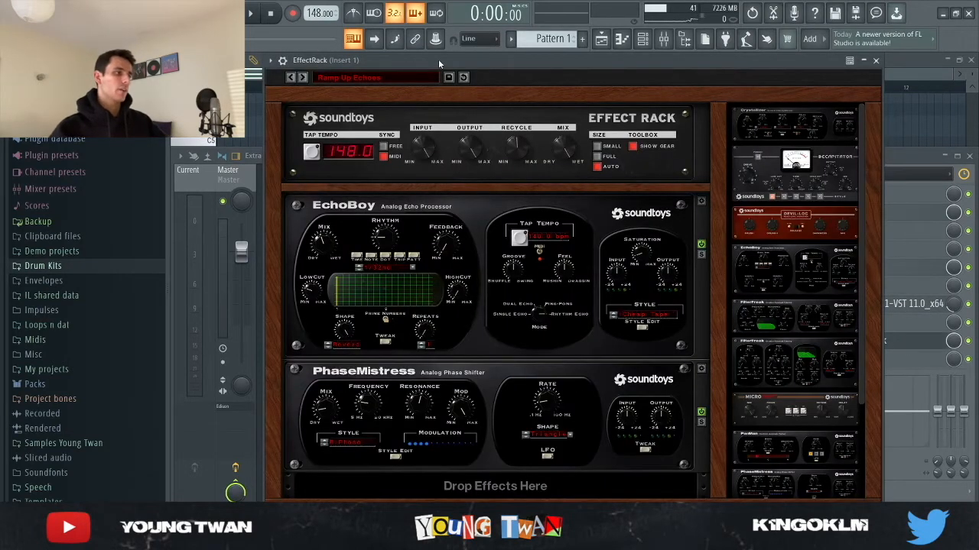
drag(440, 64, 367, 61)
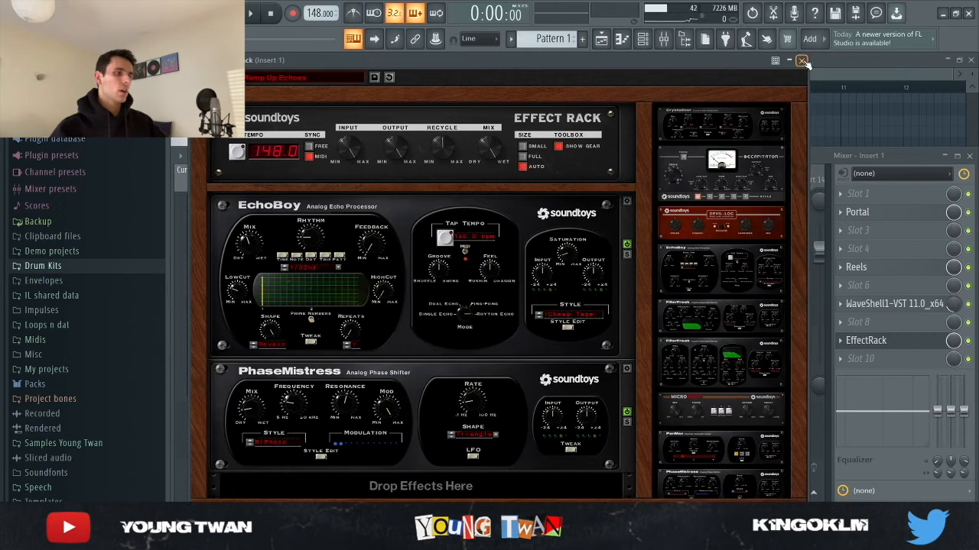
click(802, 60)
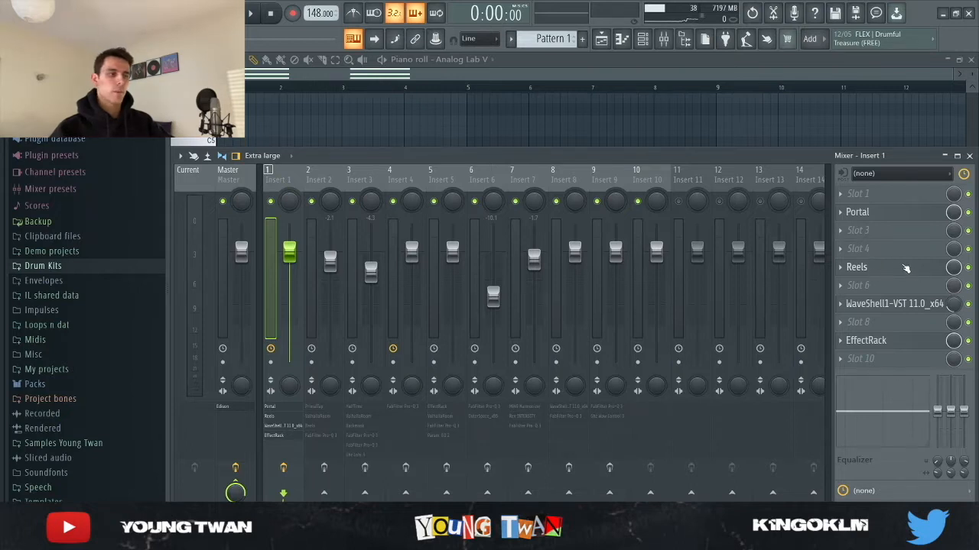
Step: Recheck the J37 tape and EffectRack settings on Insert 1
click(910, 306)
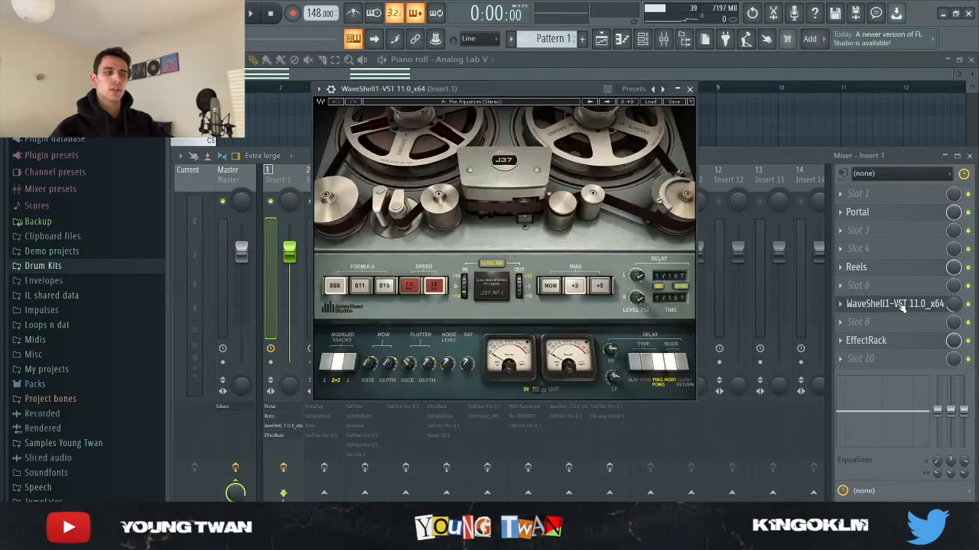
click(902, 307)
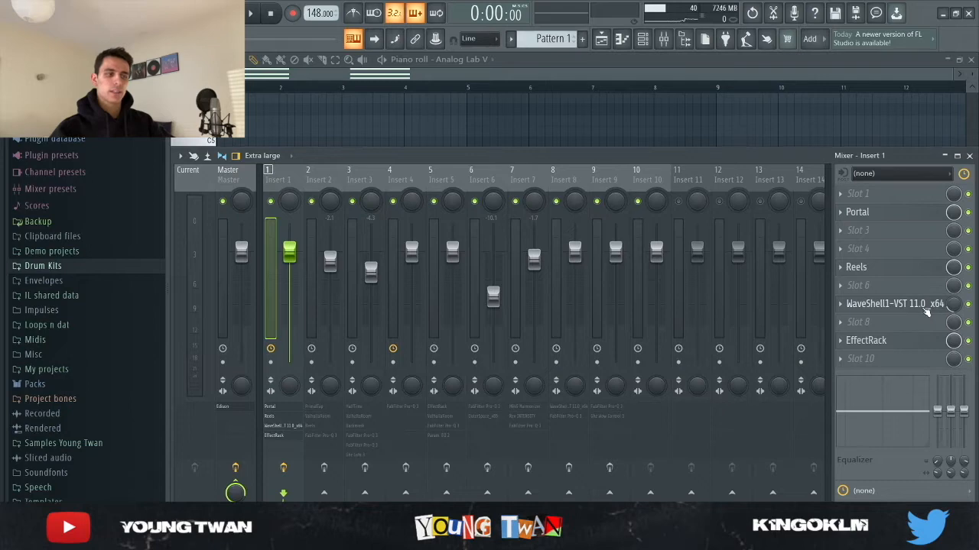
click(926, 310)
click(905, 309)
click(890, 341)
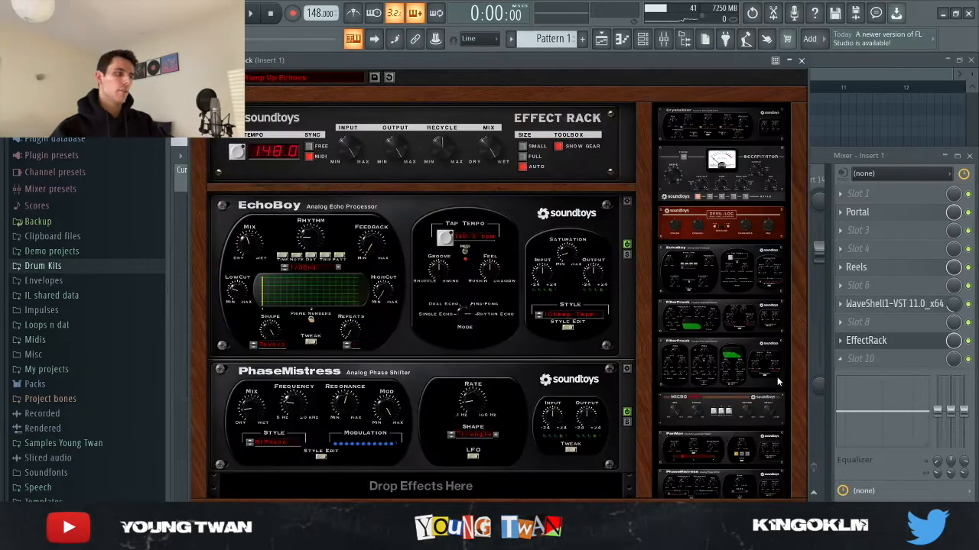
click(802, 61)
Step: Return to the Analog Lab V piano roll and listen to the chords with the Insert 1 effects
click(493, 128)
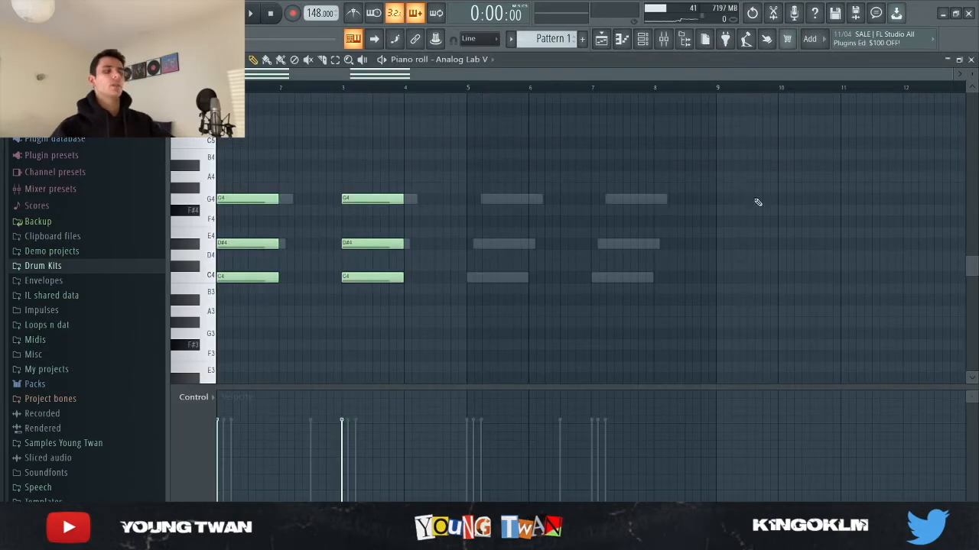
key(space)
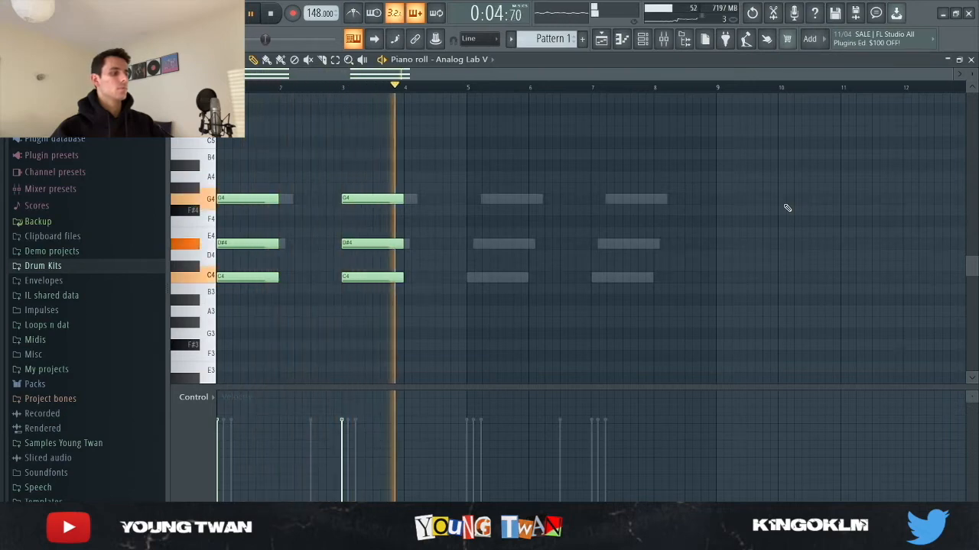
key(space)
Step: View the Omnisphere instrument, open its piano roll and play back the staggered C4, D#4 and G4 notes
key(F6)
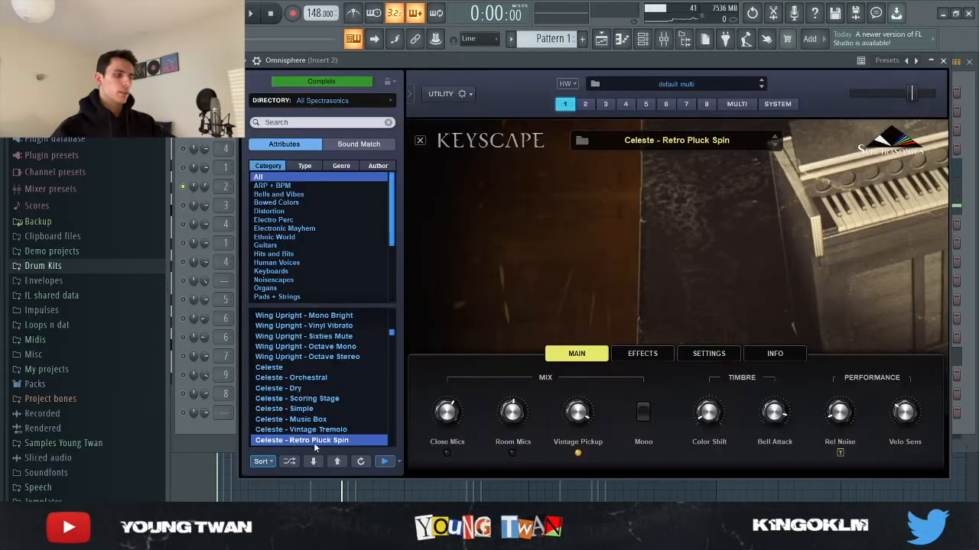
click(187, 450)
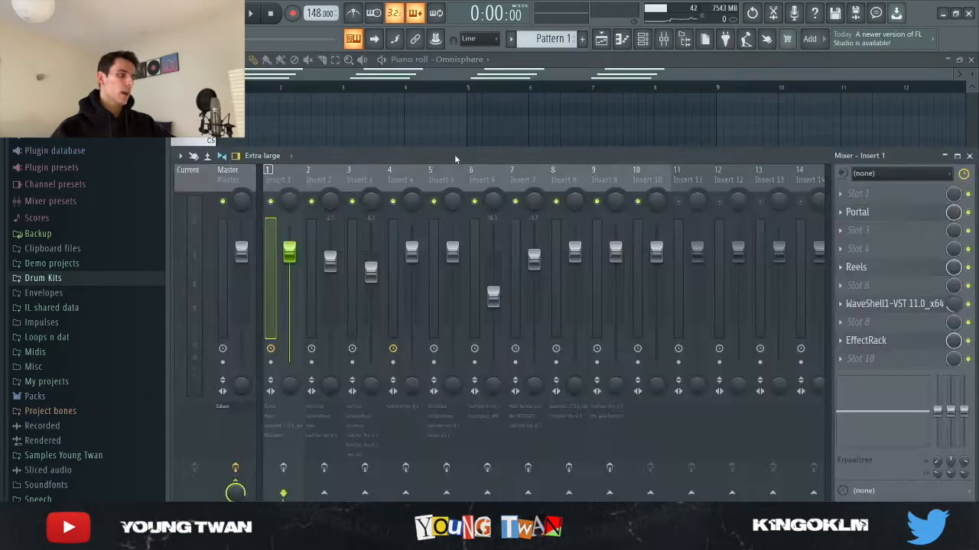
click(450, 140)
scroll(378, 138, up, 3)
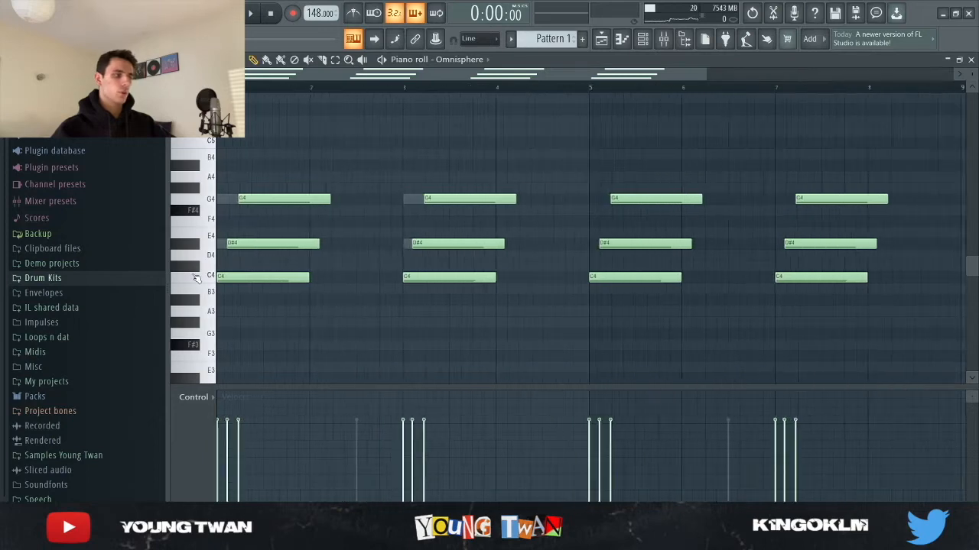
scroll(745, 206, down, 2)
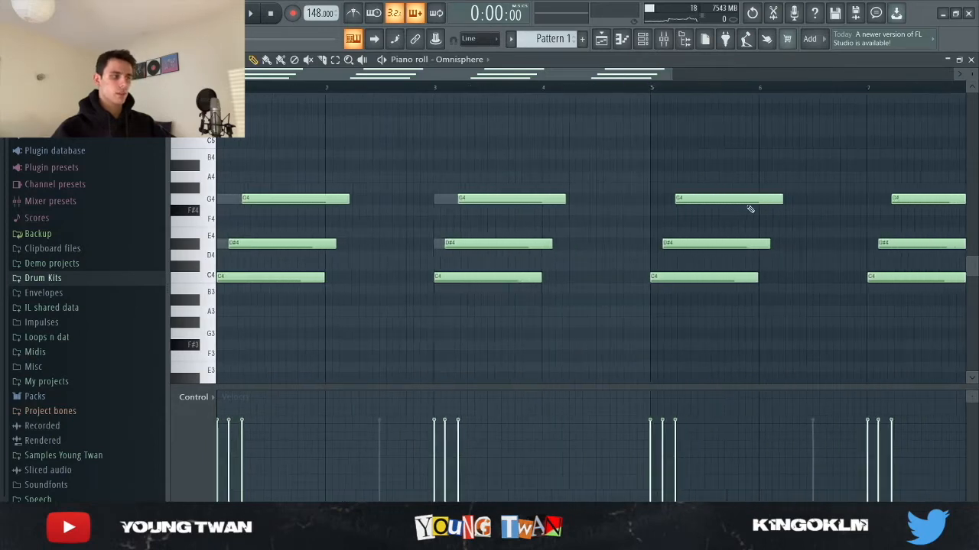
key(space)
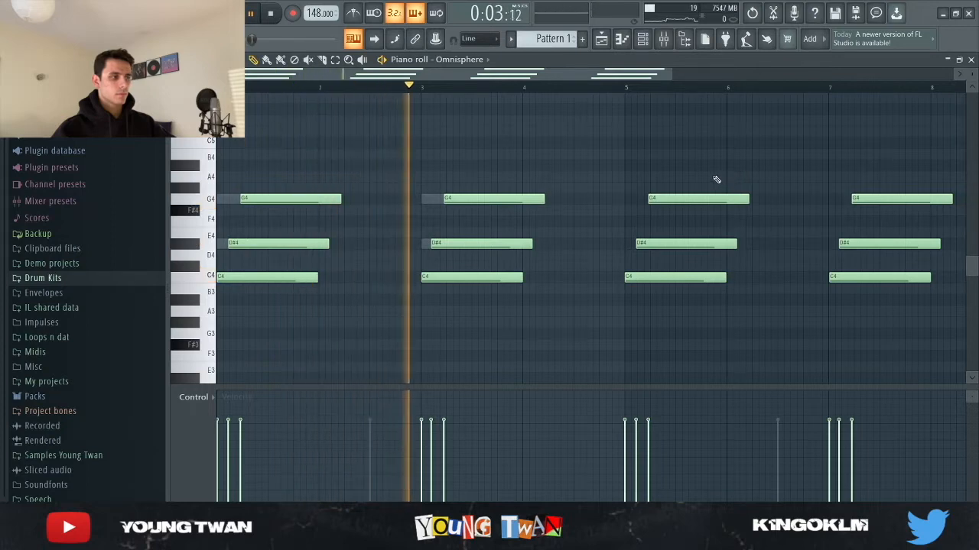
key(space)
Step: Inspect the PrimalTap delay on mixer Insert 2 and close it
click(664, 38)
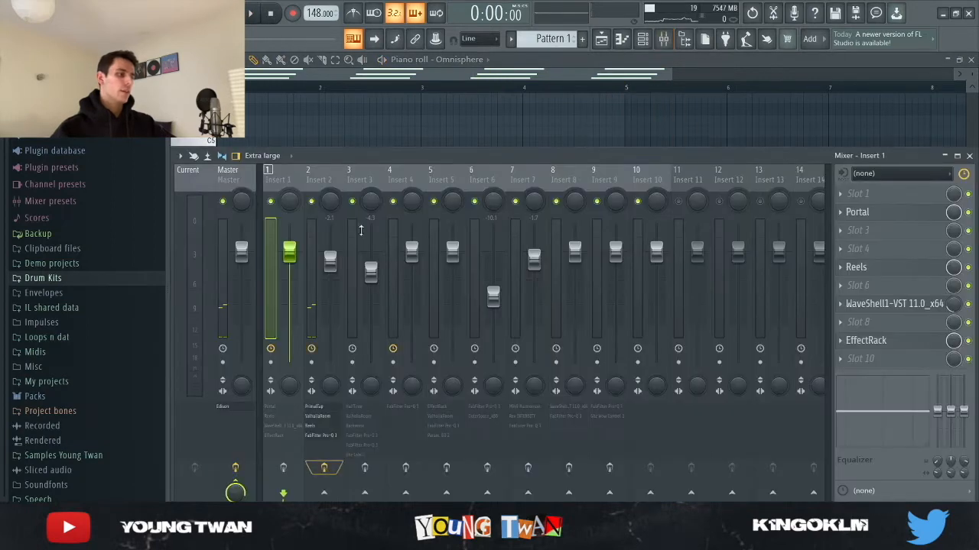
click(334, 190)
click(862, 195)
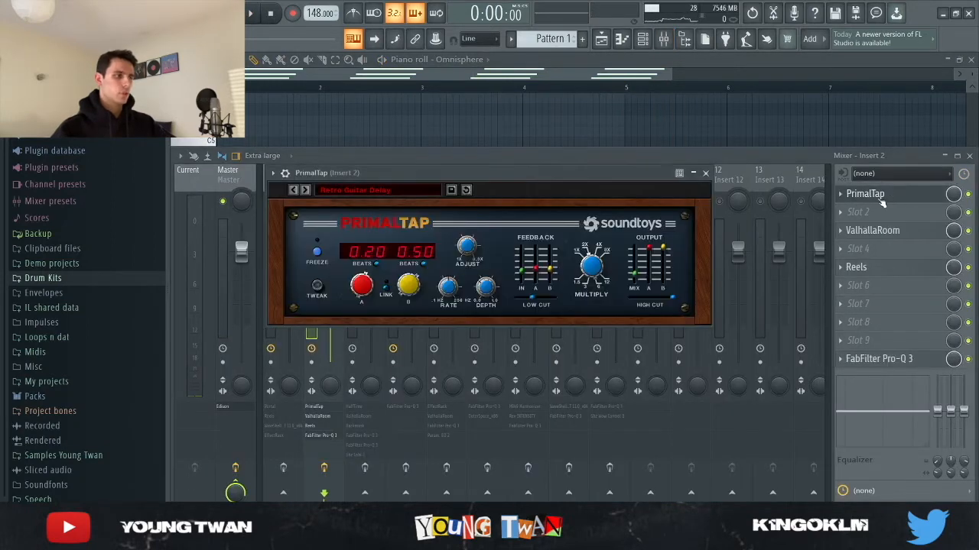
drag(411, 174, 420, 149)
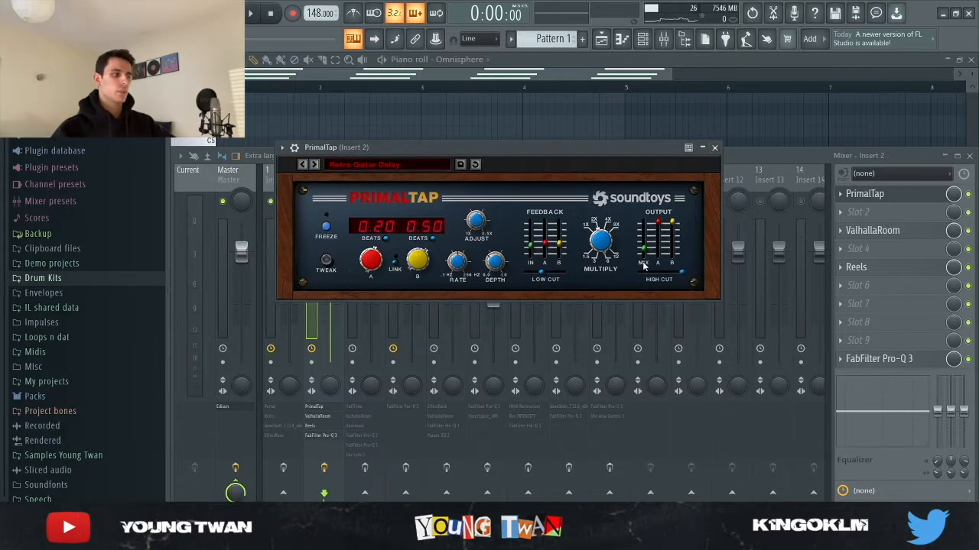
click(715, 149)
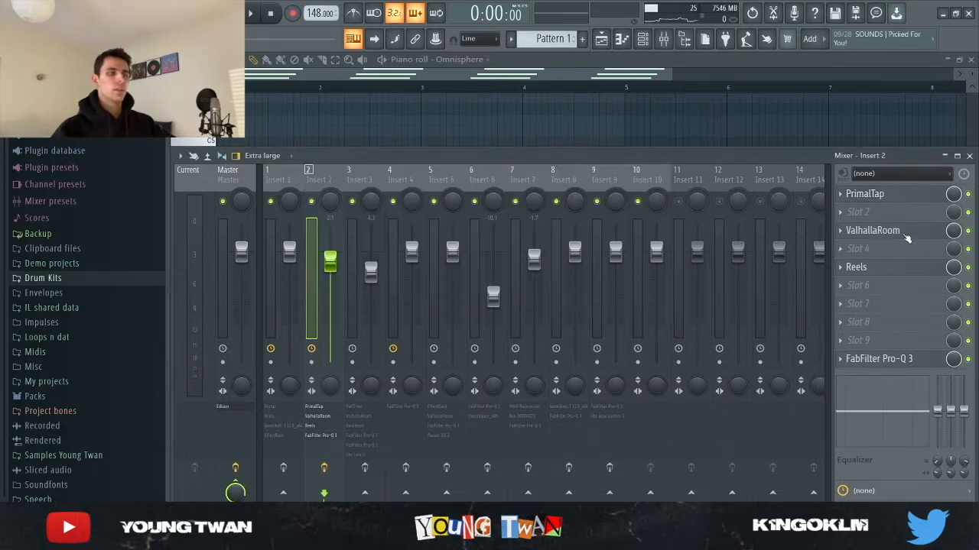
Step: Try to view the ValhallaRoom effect on Insert 2, and close its window
click(886, 232)
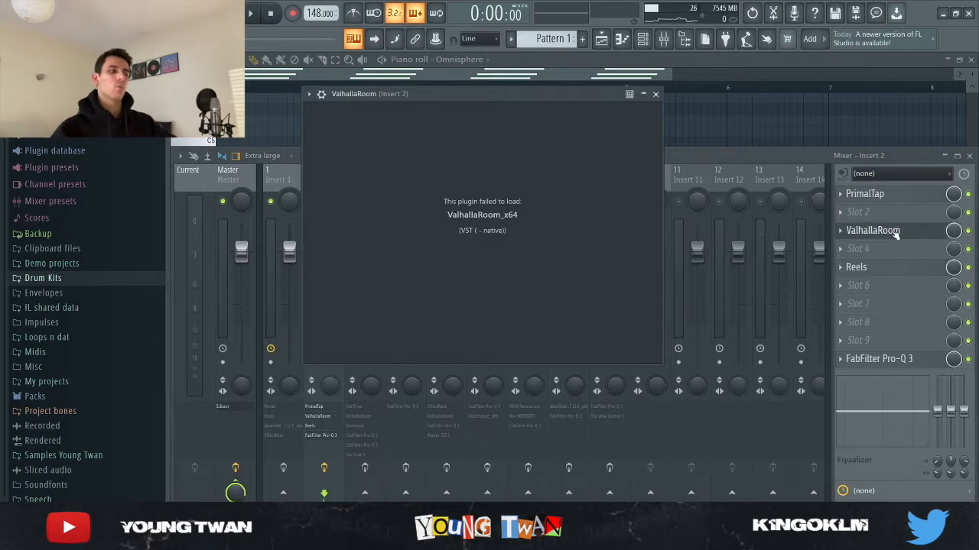
click(875, 239)
click(885, 234)
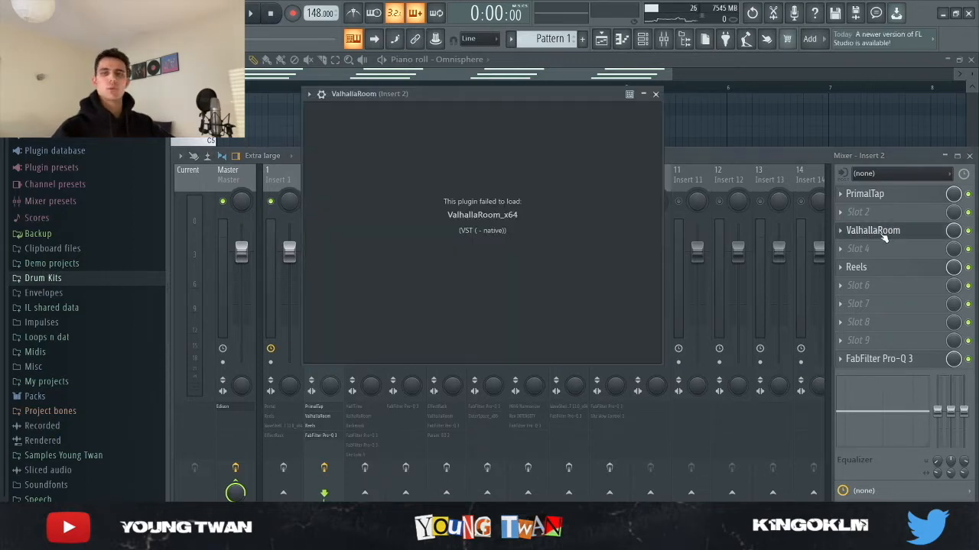
click(883, 237)
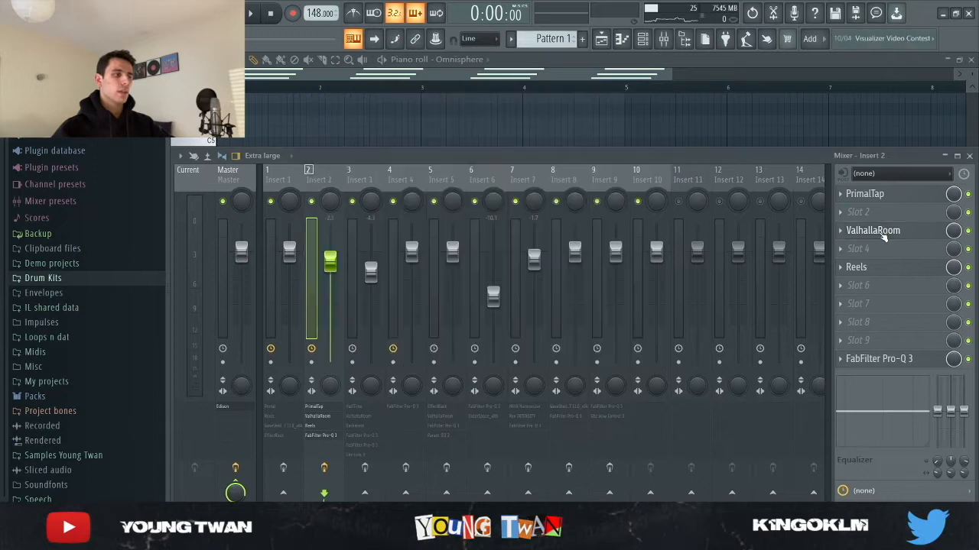
Step: Inspect the Reels tape effect and the FabFilter Pro-Q 3 equalizer curve on Insert 2
click(860, 267)
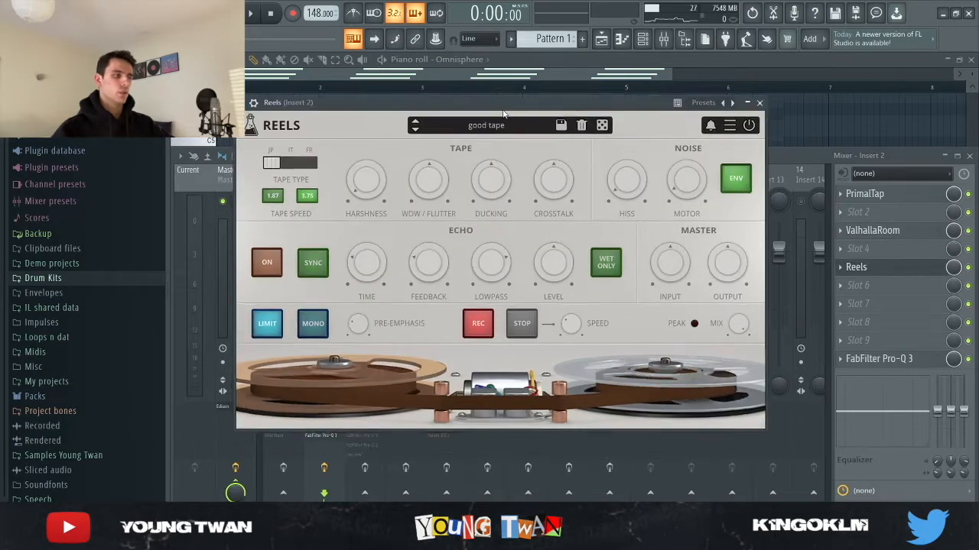
click(886, 273)
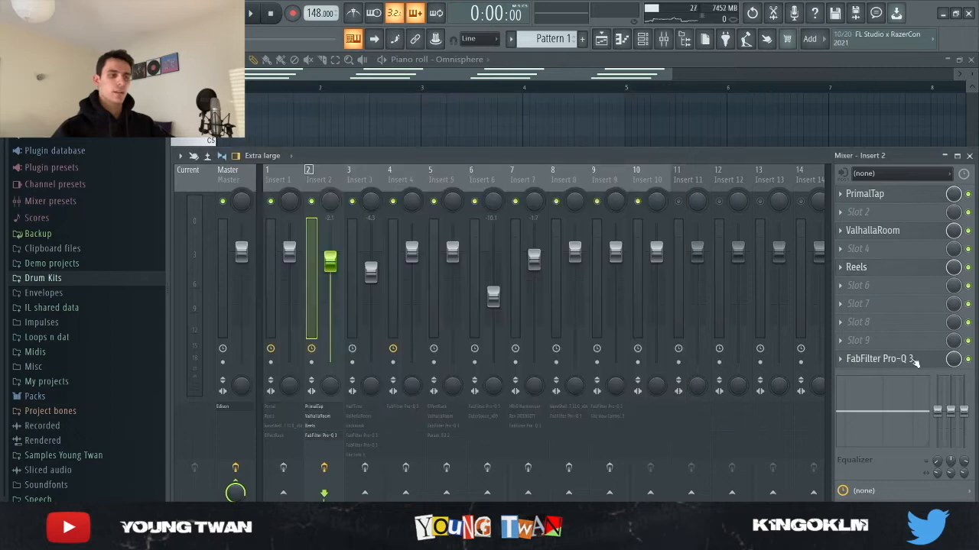
click(852, 358)
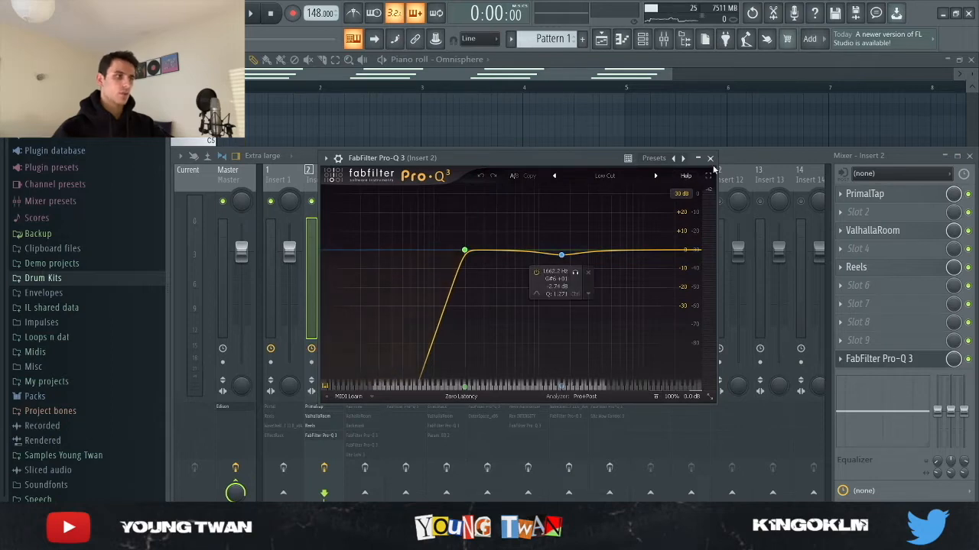
click(711, 159)
Step: Return to the Omnisphere piano roll and listen to its notes with the Insert 2 effects
click(497, 105)
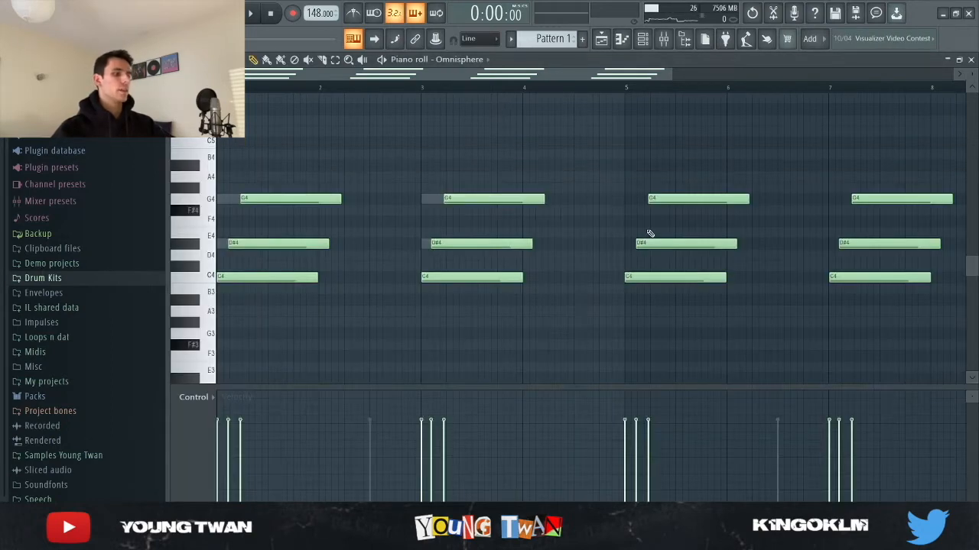
scroll(649, 234, down, 2)
key(space)
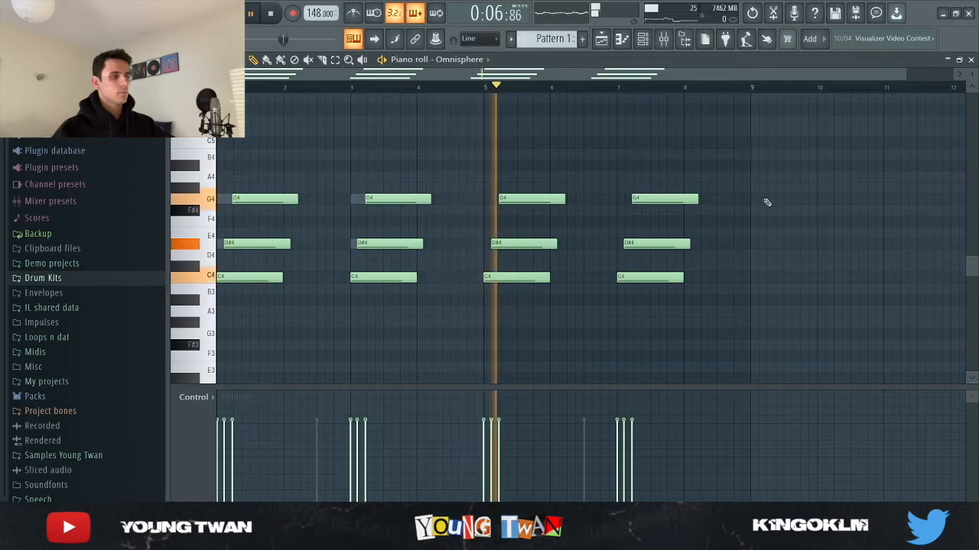
key(space)
Step: Open the Arcade instrument from the channel rack to view its preset
click(646, 41)
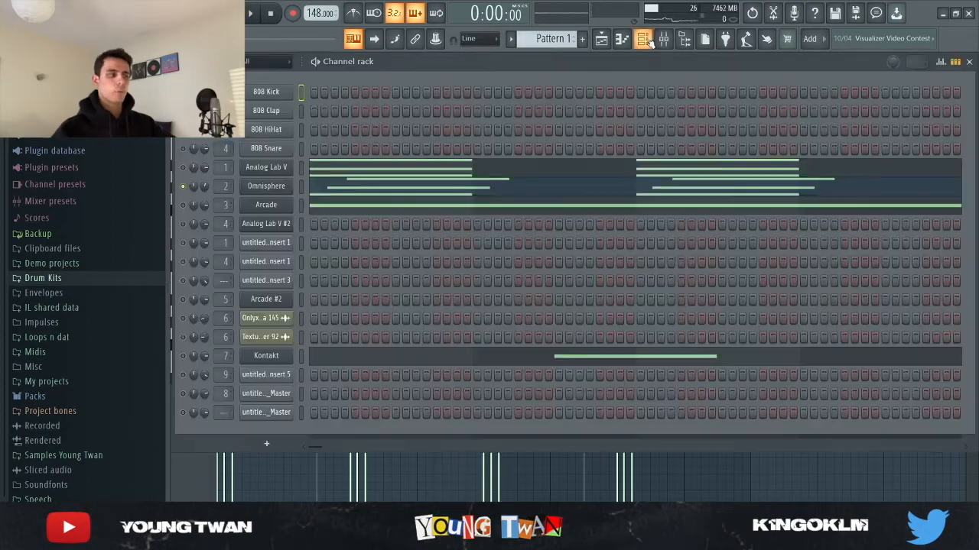
click(267, 205)
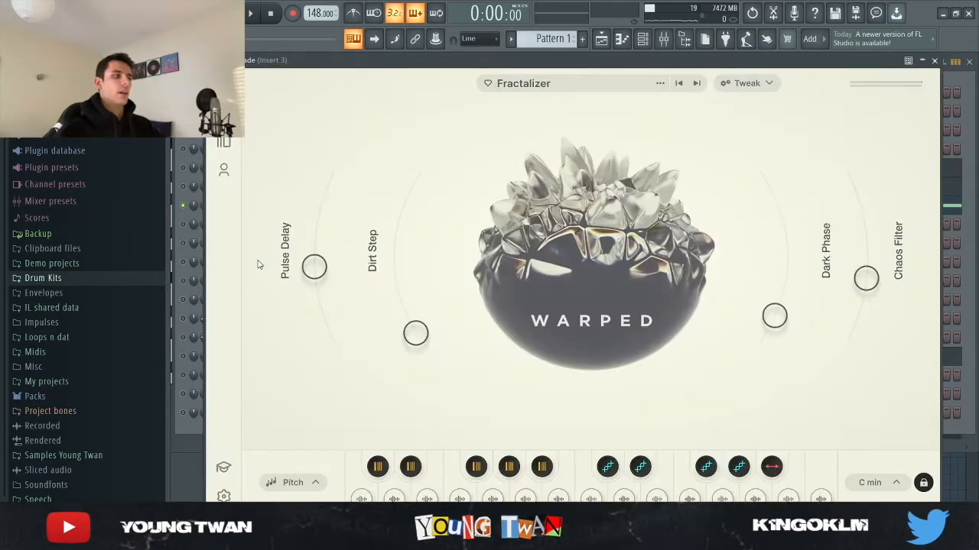
Step: Open the Arcade channel's piano roll and listen to its notes in Pattern 1
click(193, 449)
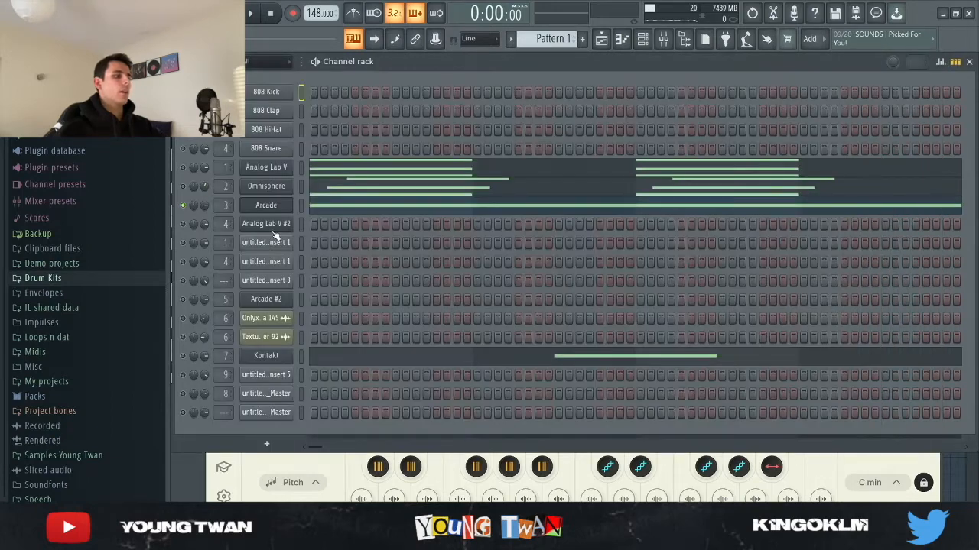
click(278, 209)
click(352, 205)
key(space)
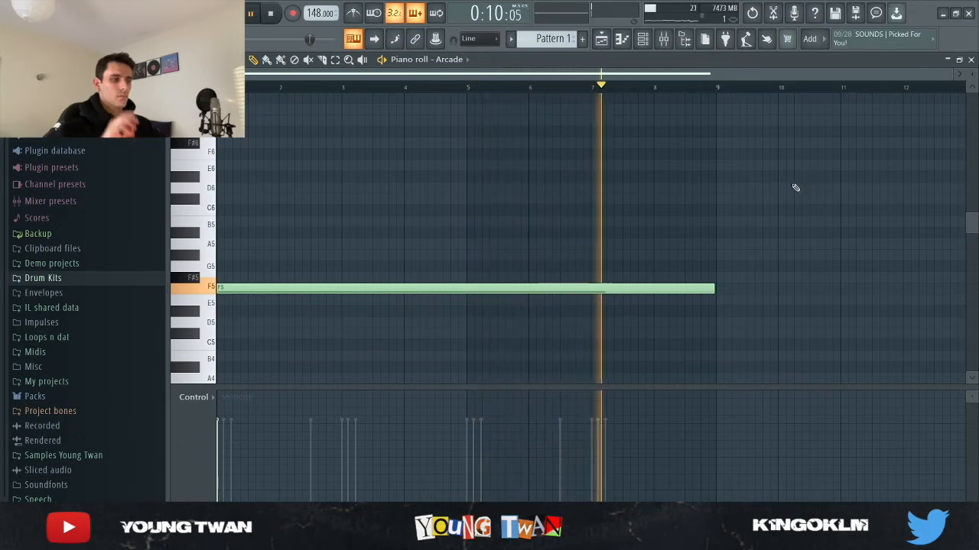
key(space)
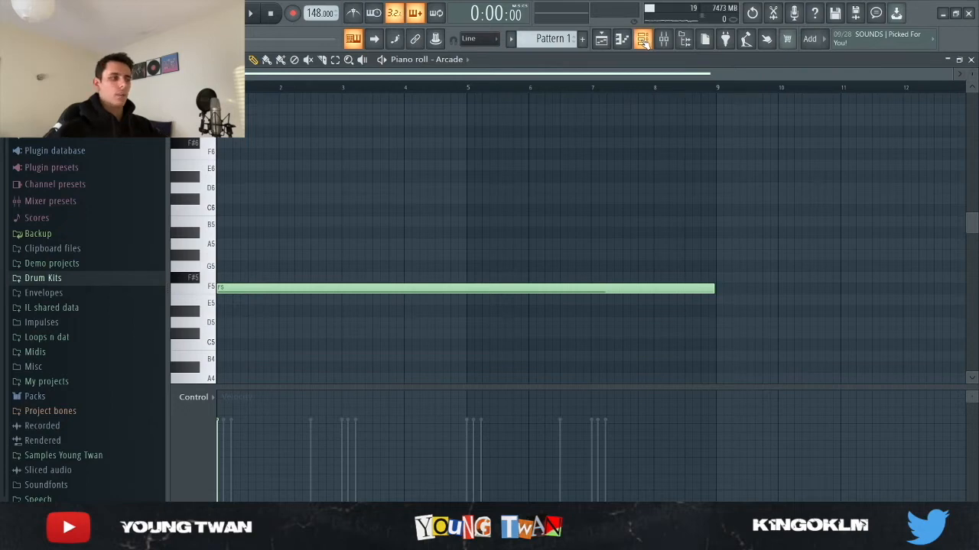
Step: Enable the effects on mixer Insert 3 and inspect the HalfTime settings
click(643, 39)
click(643, 40)
click(663, 39)
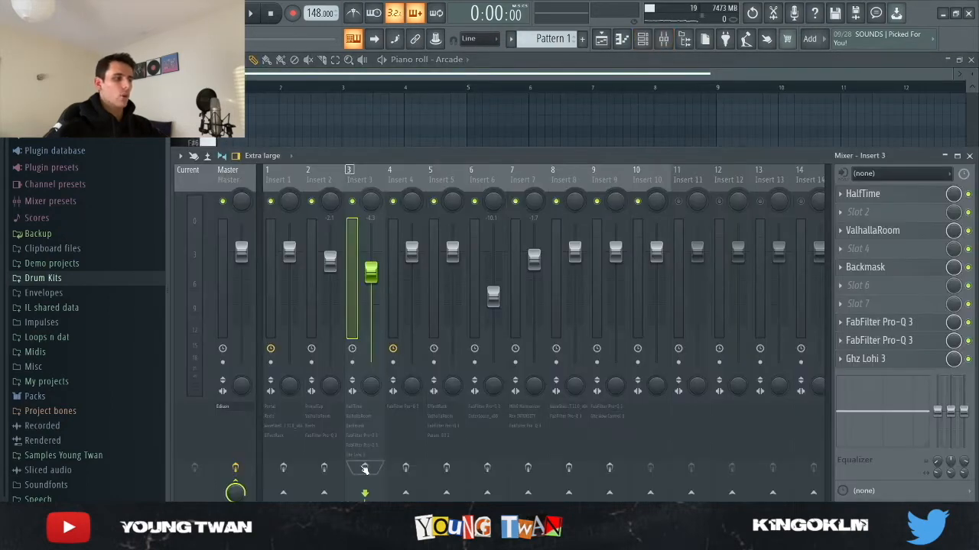
click(365, 469)
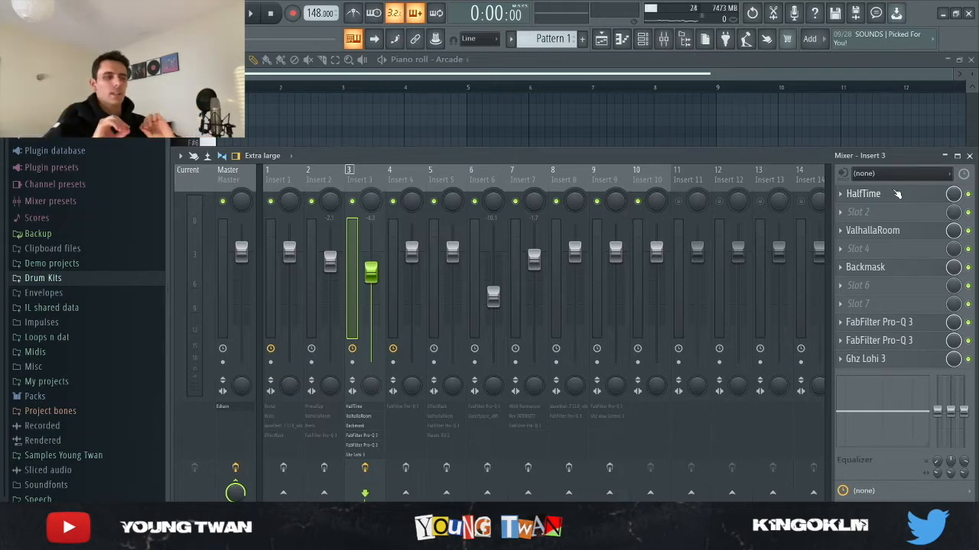
click(897, 194)
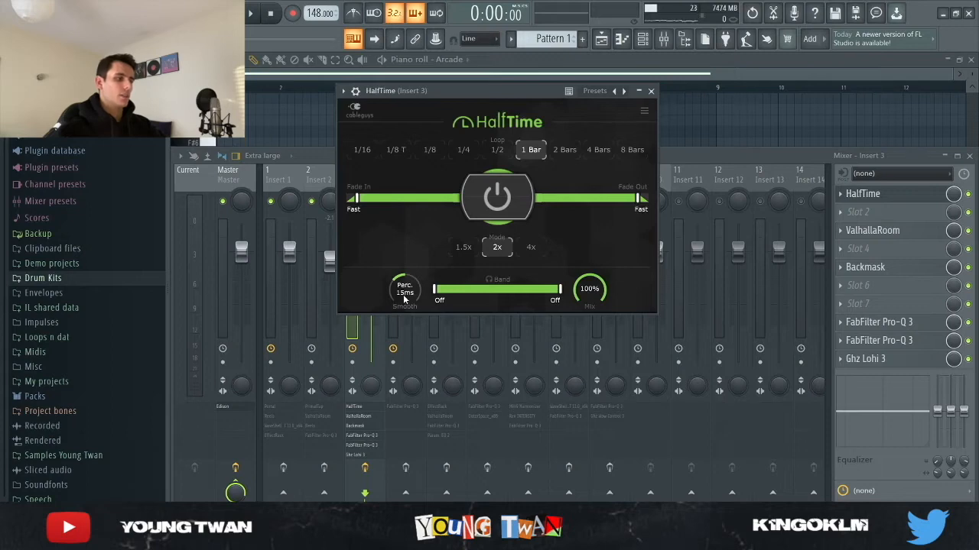
click(876, 195)
Step: Try to view ValhallaRoom on Insert 3, and inspect the Backmask effect
click(891, 233)
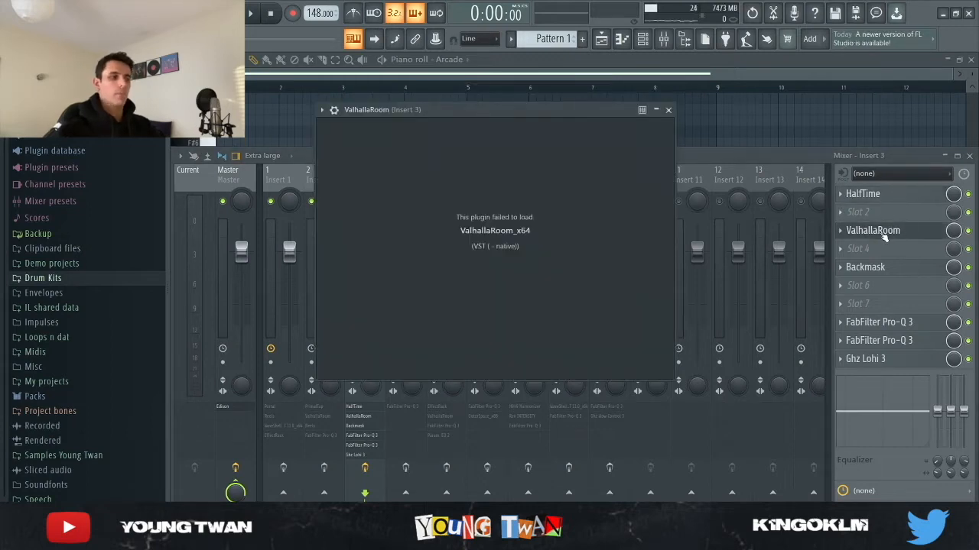
click(883, 237)
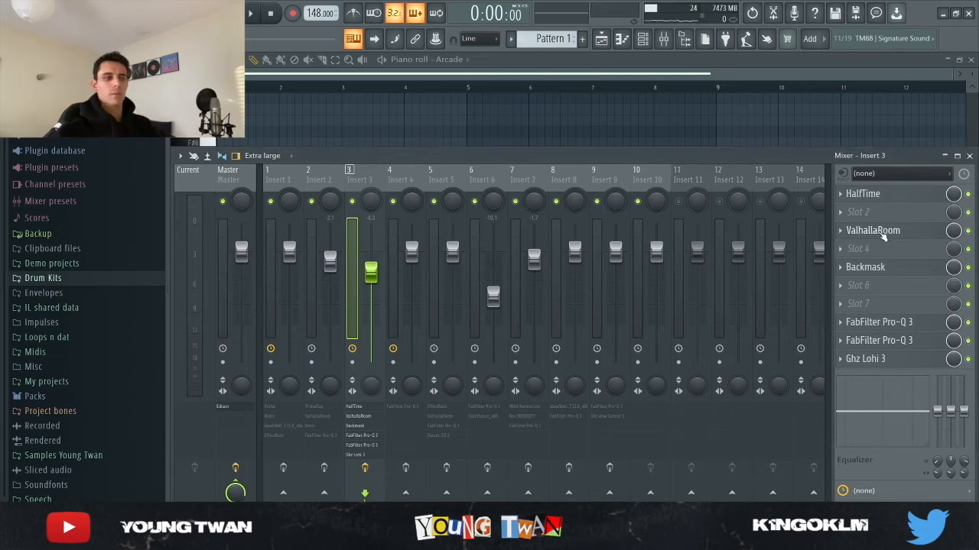
click(885, 270)
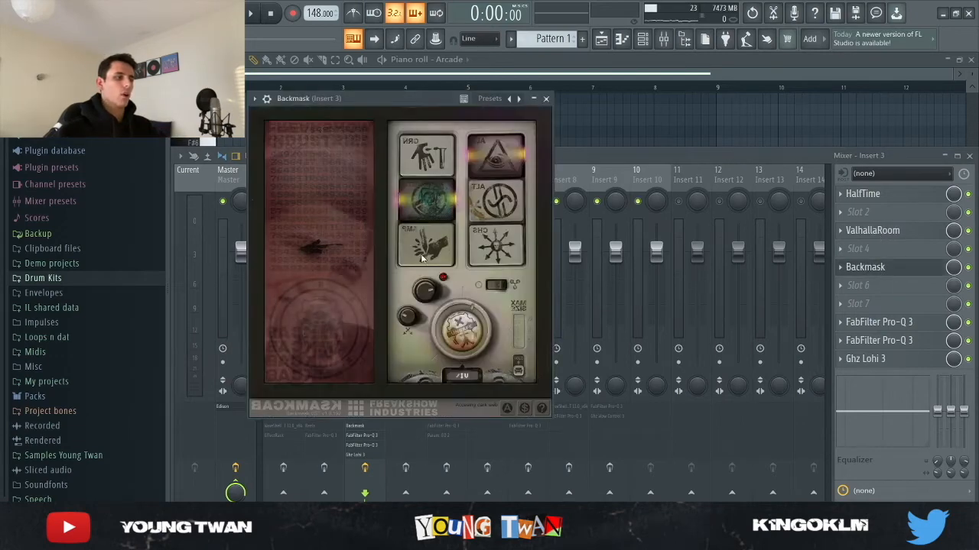
click(887, 271)
Step: Inspect the FabFilter Pro-Q 3 curve and the Ghz Lohi 3 filter settings on Insert 3
click(889, 324)
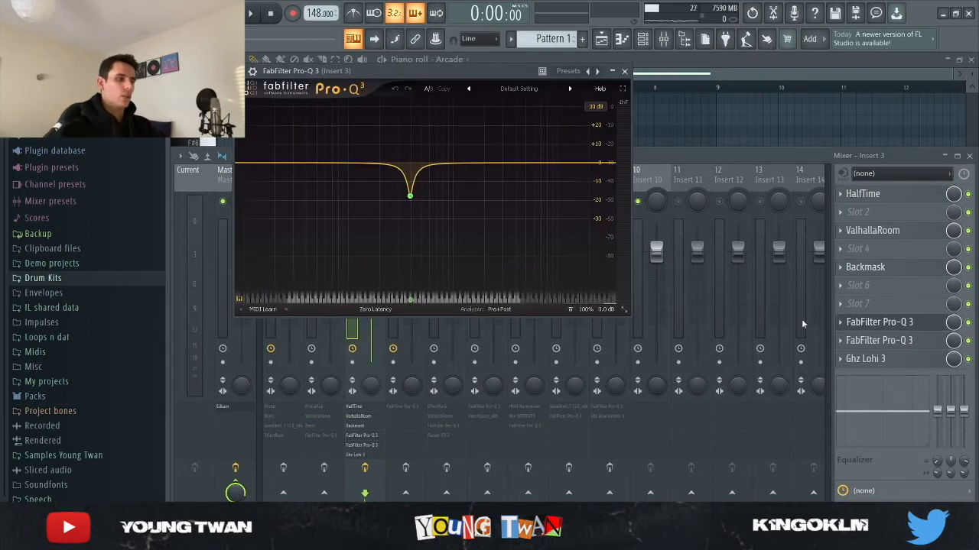
click(907, 359)
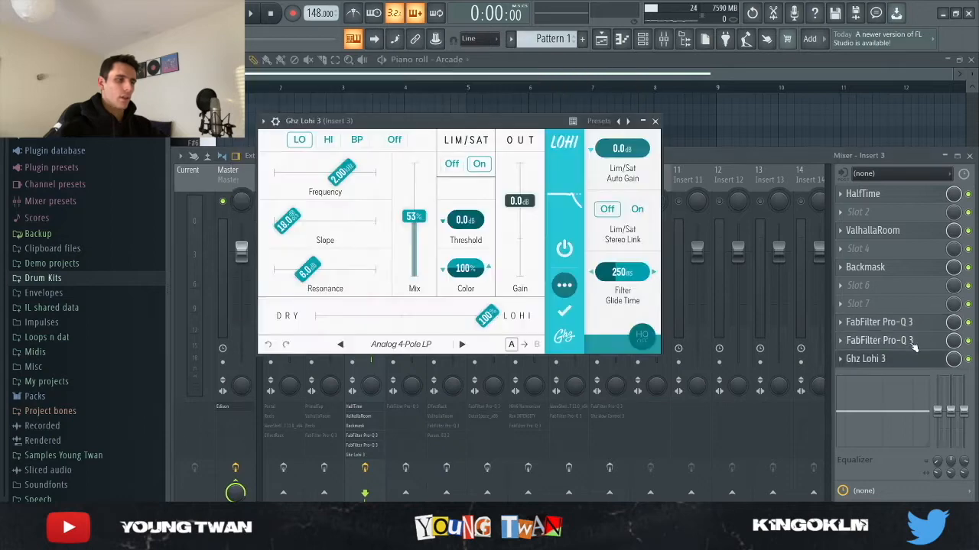
click(892, 341)
click(895, 341)
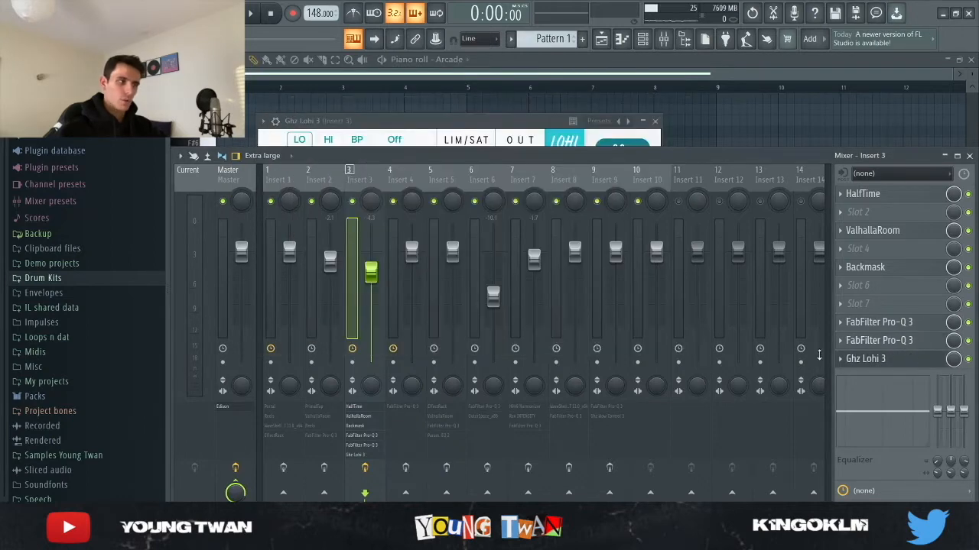
drag(482, 121, 515, 96)
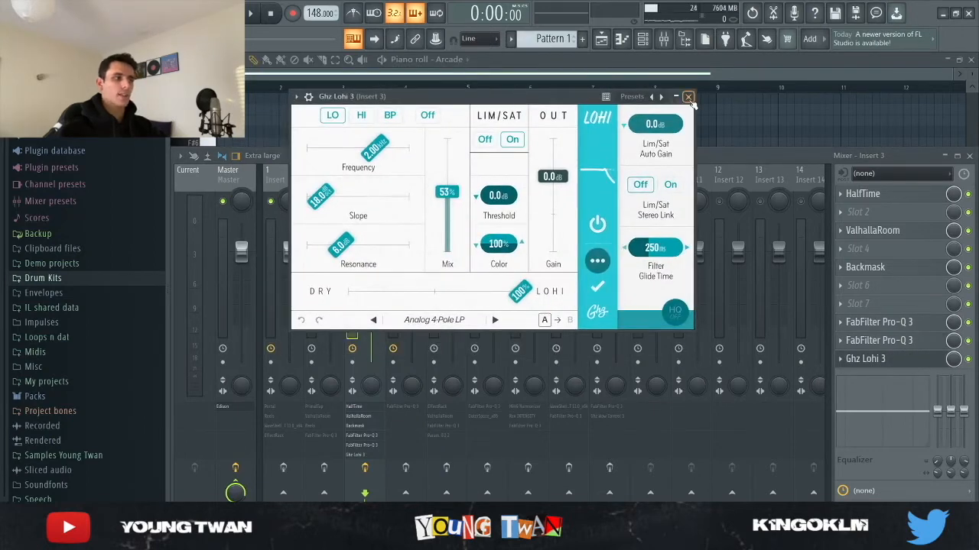
Step: Close the Ghz Lohi 3 window and listen to the Arcade notes with the Insert 3 effects
click(688, 98)
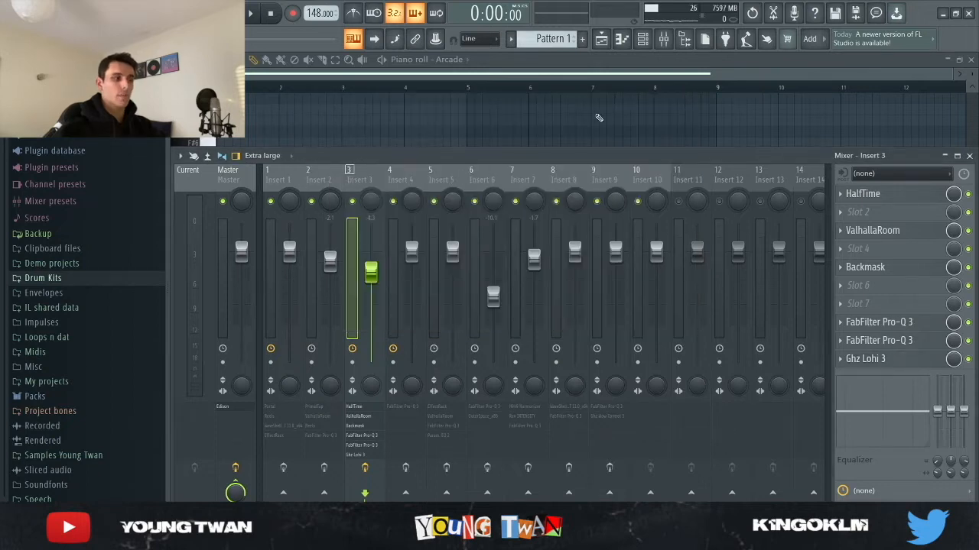
click(771, 121)
key(space)
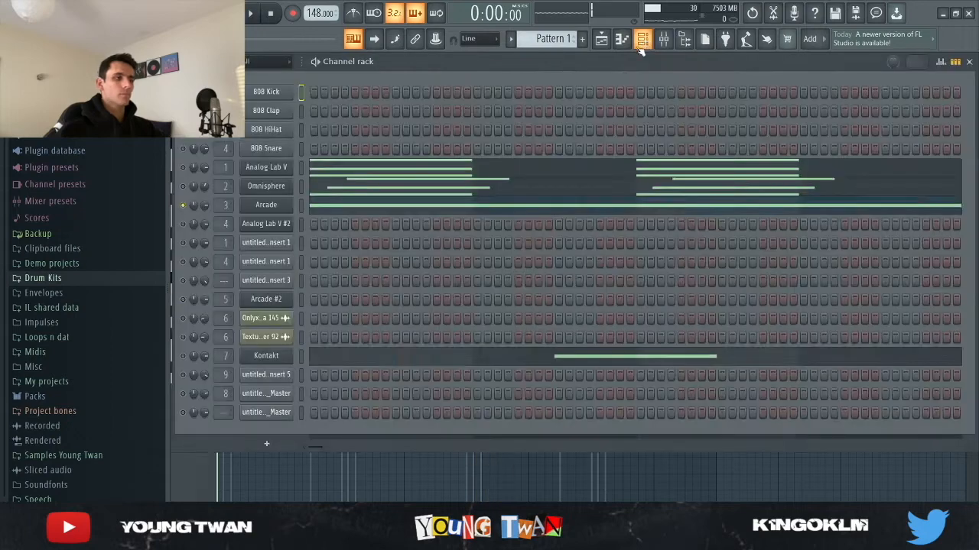
Step: Open the Arcade #2 instrument with Pattern 3 selected to view its preset, and return to the channel rack
click(264, 299)
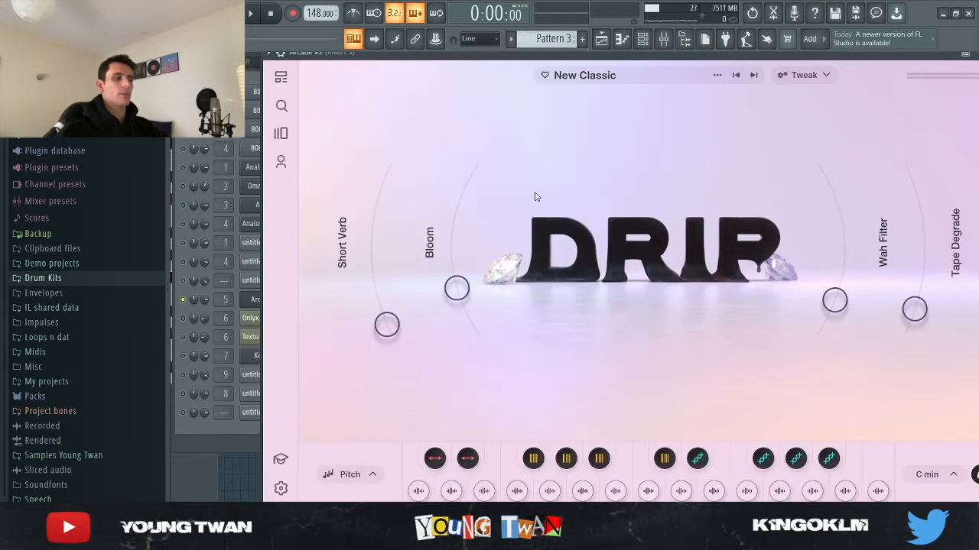
drag(526, 60, 472, 70)
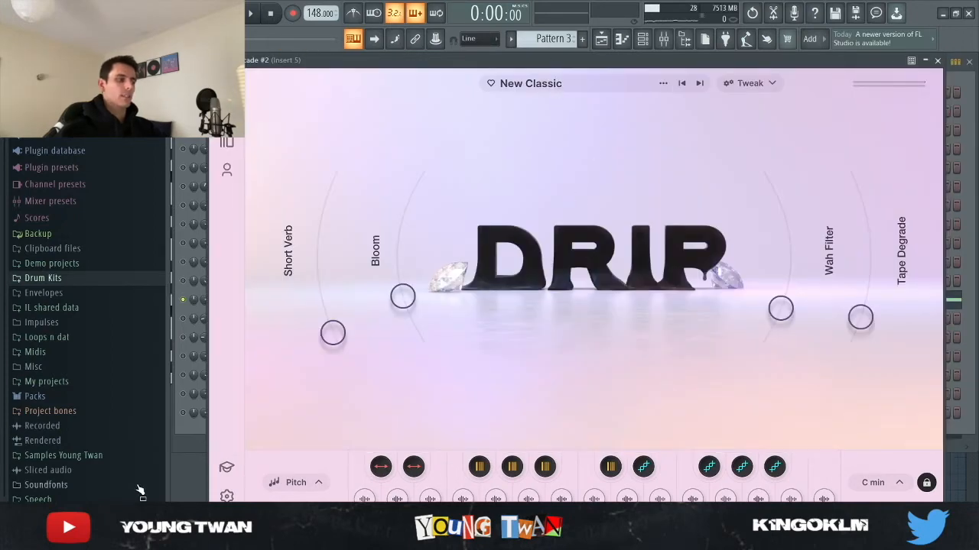
click(188, 441)
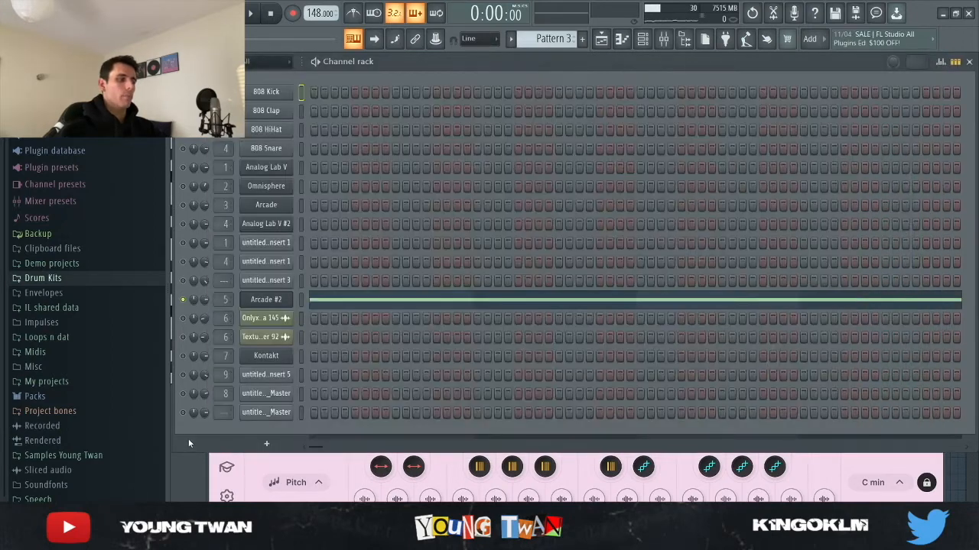
Step: Open the Arcade #2 piano roll and listen to its notes in Pattern 3
key(F9)
click(290, 297)
click(332, 301)
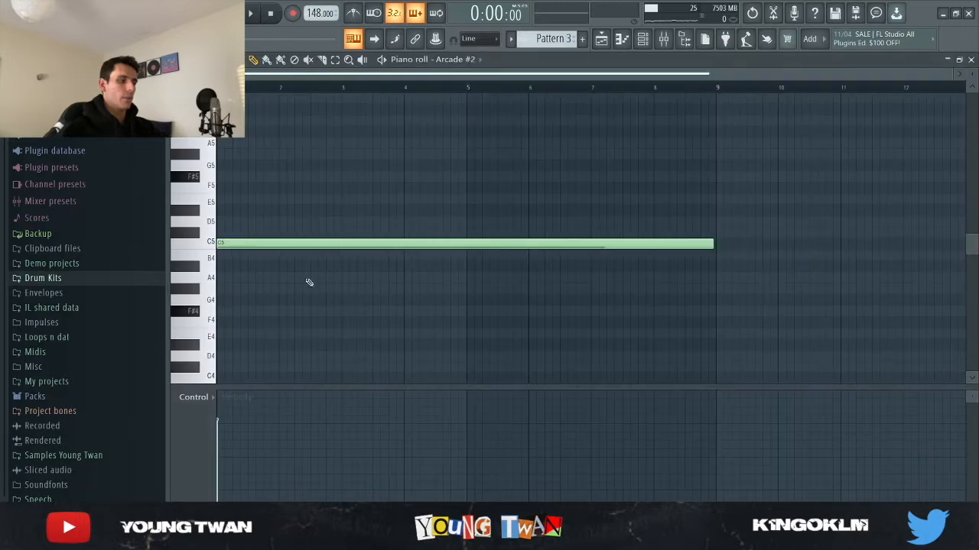
key(space)
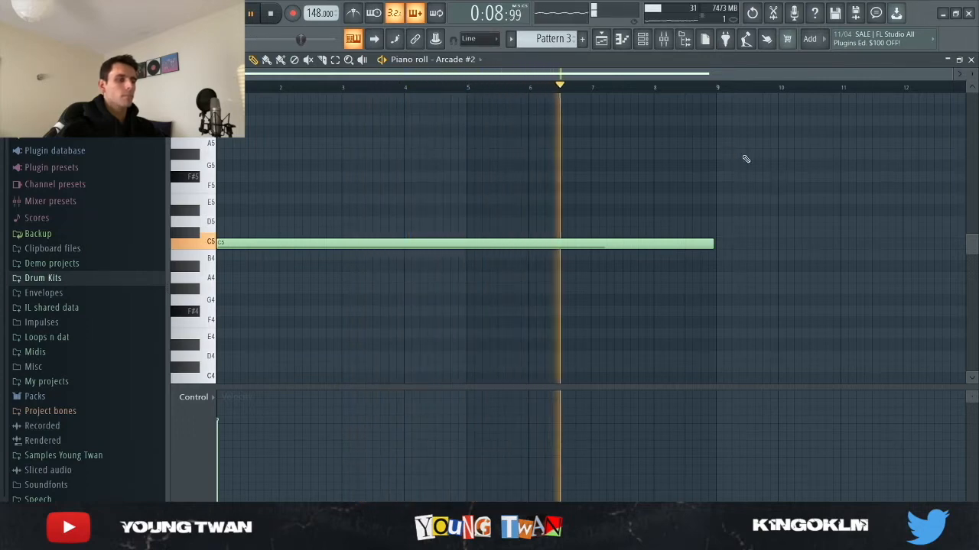
key(space)
Step: Enable the effects on mixer Insert 5 and inspect the PhaseMistress and EchoBoy modules in its EffectRack
click(642, 39)
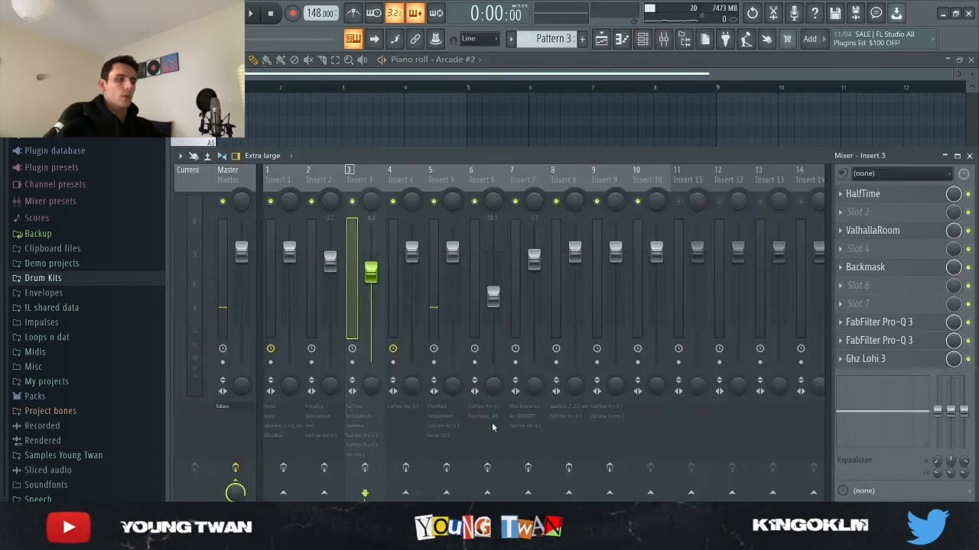
click(459, 177)
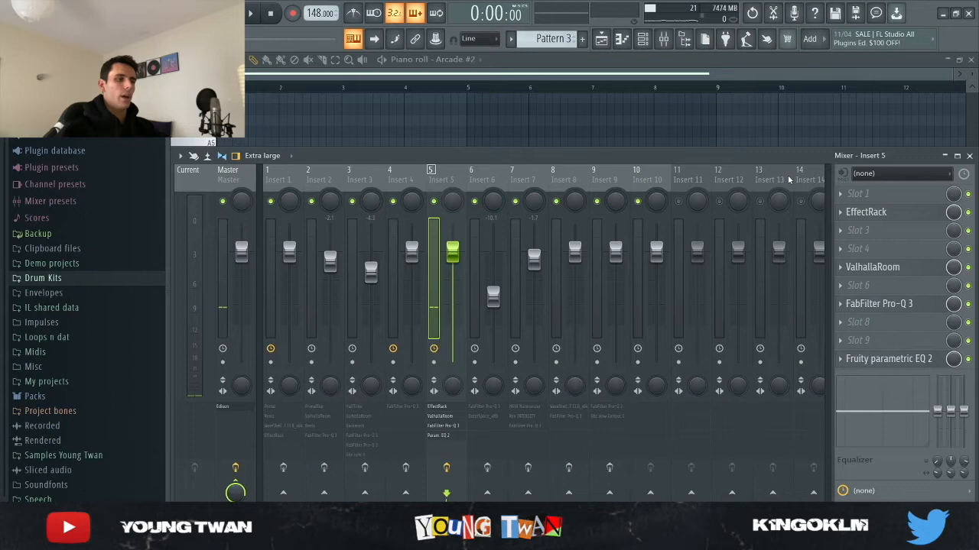
click(868, 213)
drag(502, 66, 448, 72)
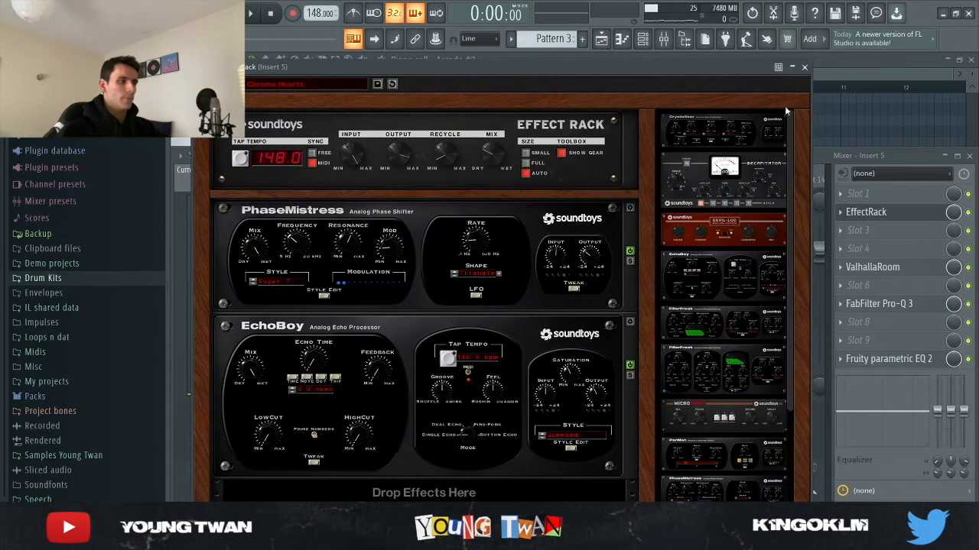
click(804, 67)
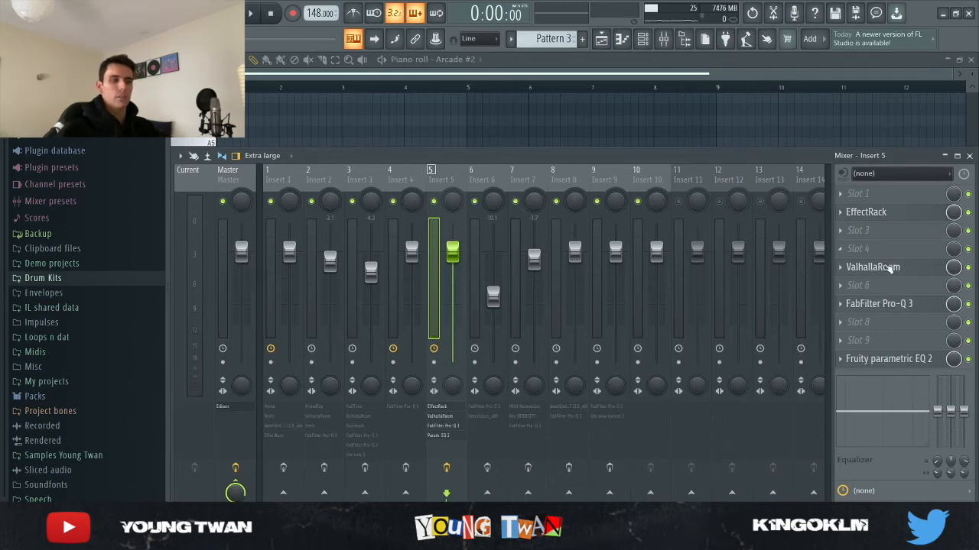
Step: Inspect the FabFilter Pro-Q 3 and Fruity parametric EQ 2 curves on Insert 5
click(902, 306)
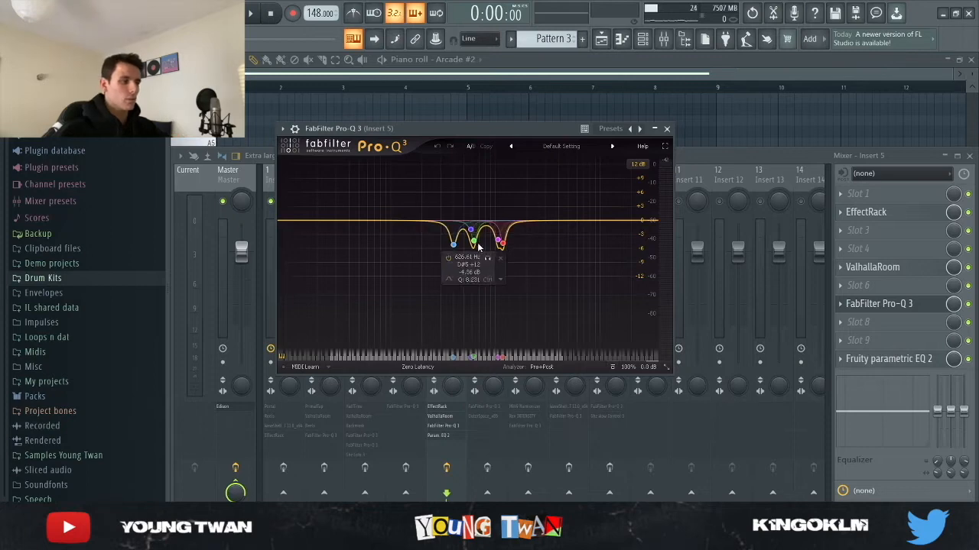
click(902, 306)
click(906, 359)
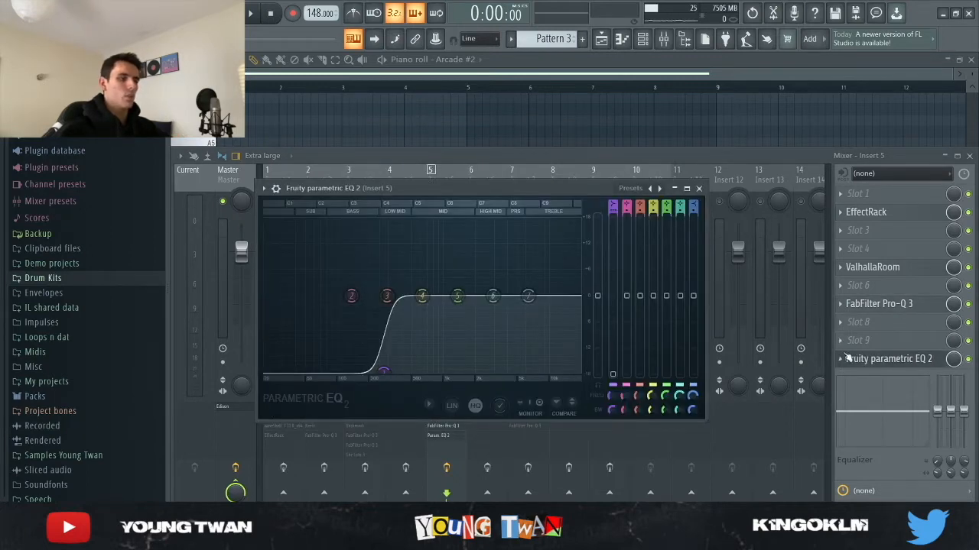
click(879, 359)
Step: Return to the Arcade #2 piano roll and listen to its notes with the Insert 5 effects
key(F9)
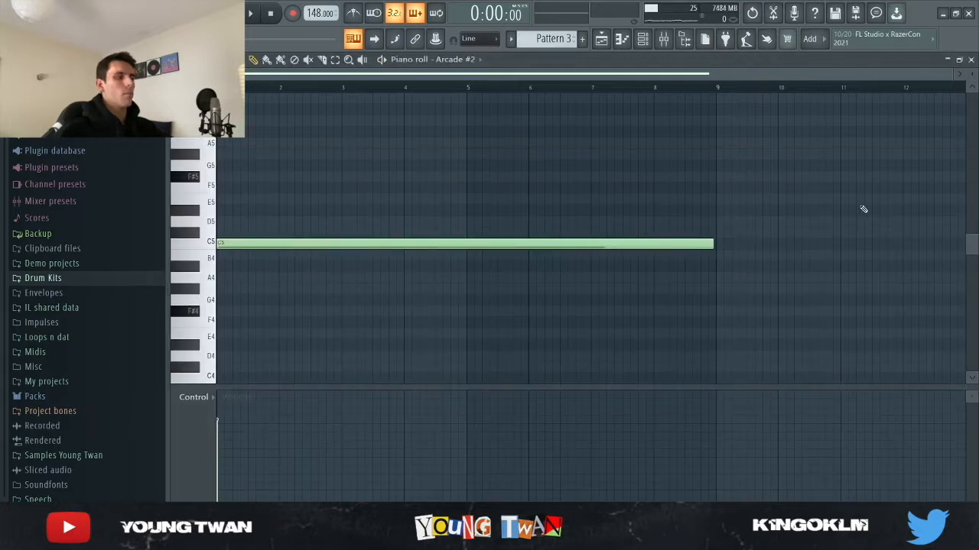
key(space)
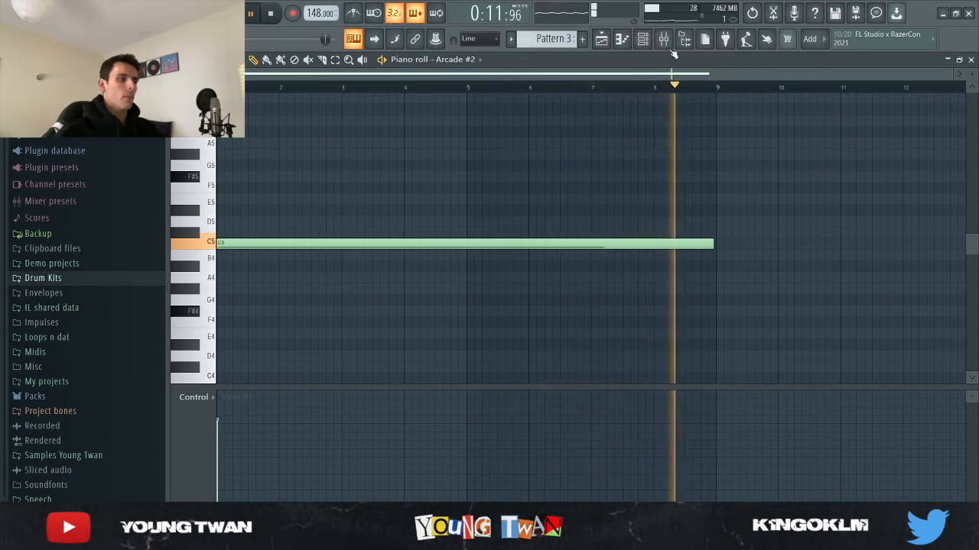
click(644, 39)
key(space)
Step: Switch back to Pattern 1 and open the Kontakt instrument to view its loaded patch
scroll(563, 38, up, 2)
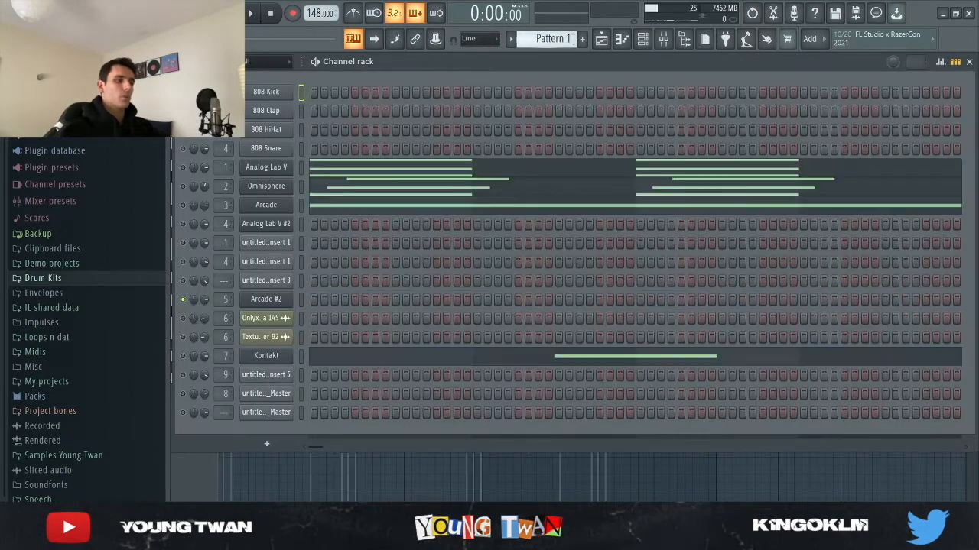
click(267, 356)
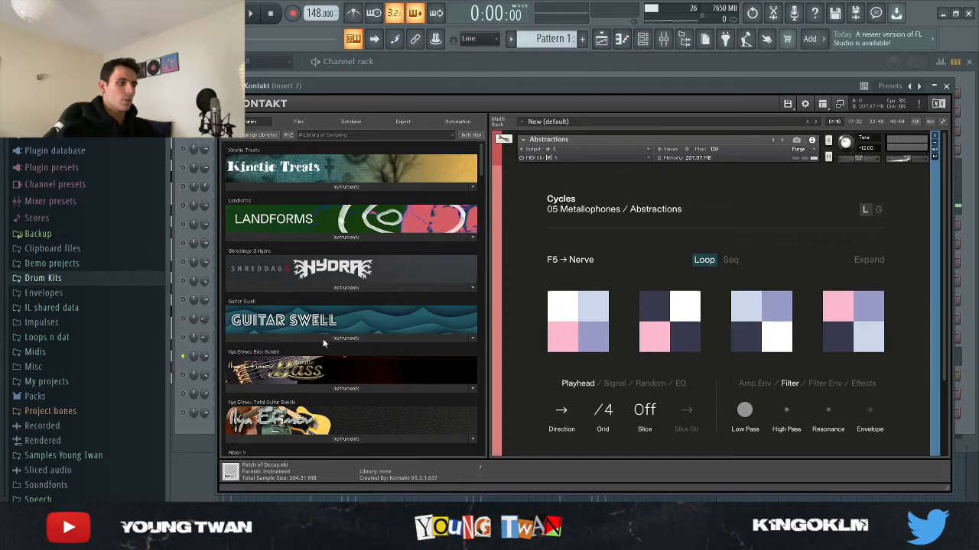
click(195, 429)
Step: Open the Kontakt piano roll, find its F7 notes and listen to them
click(287, 358)
click(360, 358)
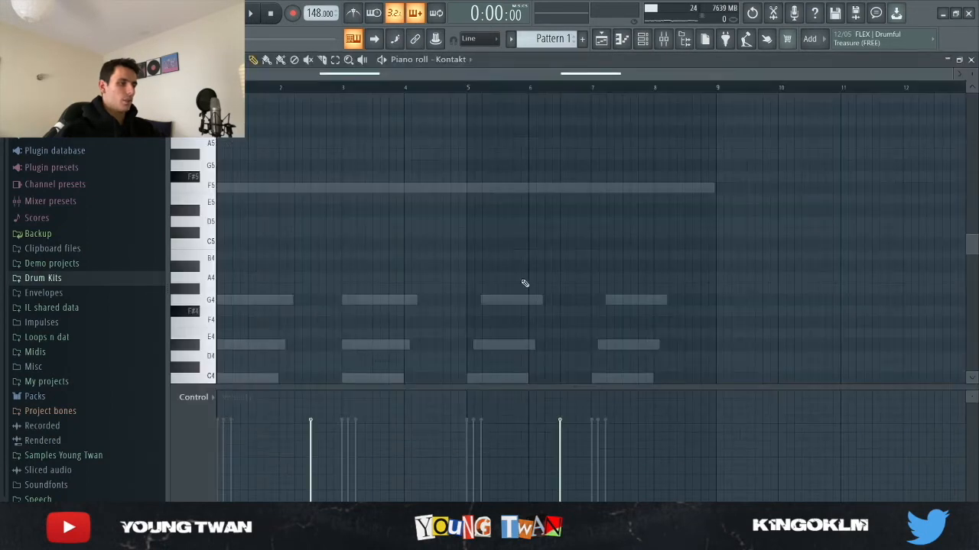
scroll(513, 289, down, 3)
scroll(513, 289, down, 2)
scroll(513, 289, up, 6)
scroll(512, 292, down, 4)
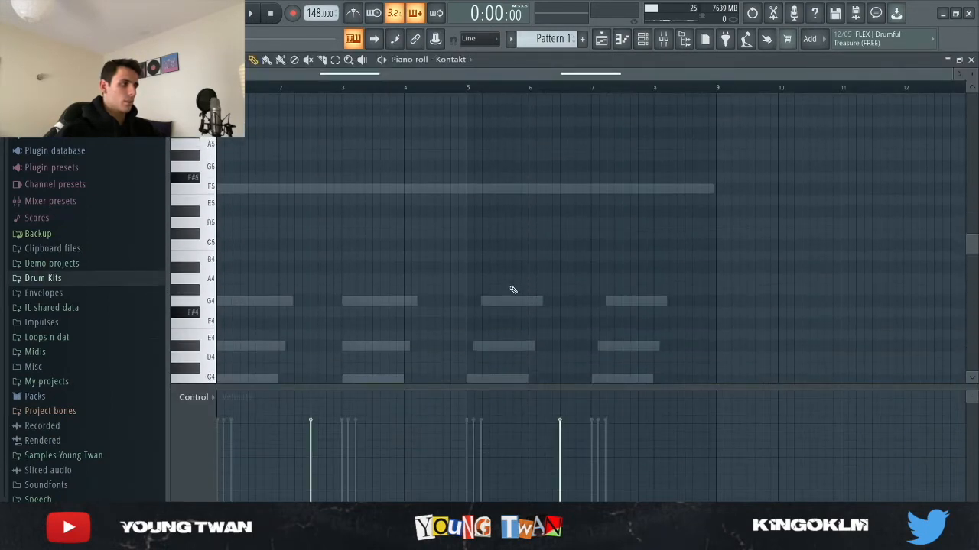
scroll(511, 295, up, 6)
key(space)
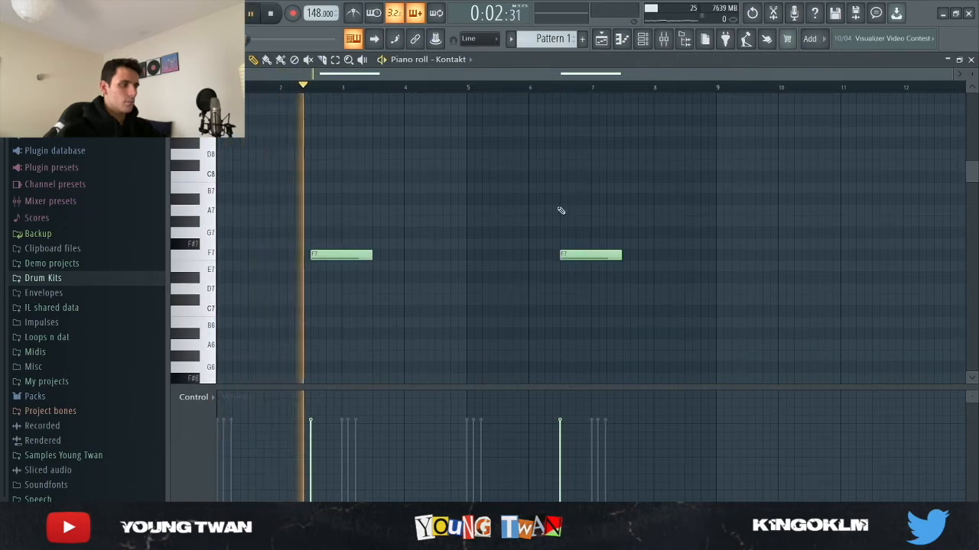
key(space)
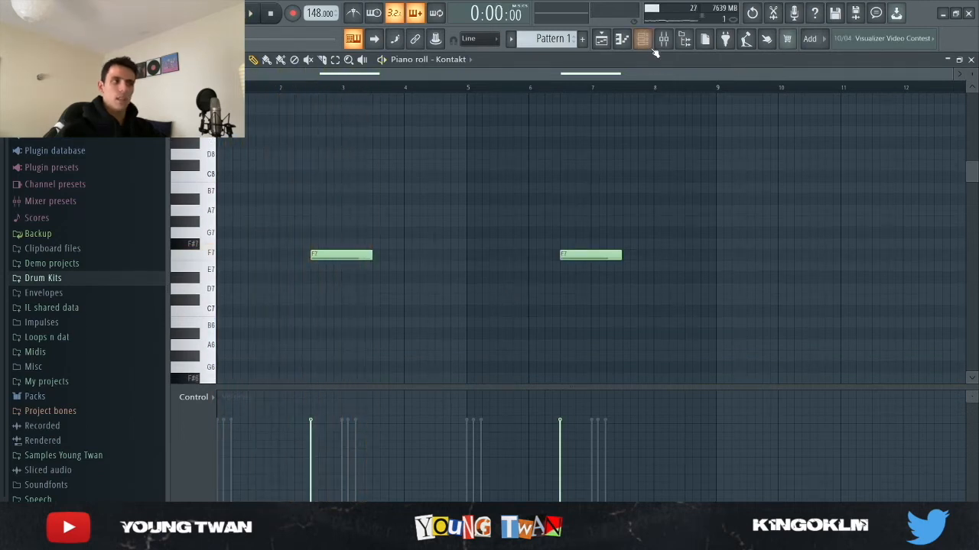
Step: Inspect the H949 Harmonizer, Rev INTENSITY and FabFilter Pro-Q 3 effects on mixer Insert 7
click(664, 42)
click(522, 350)
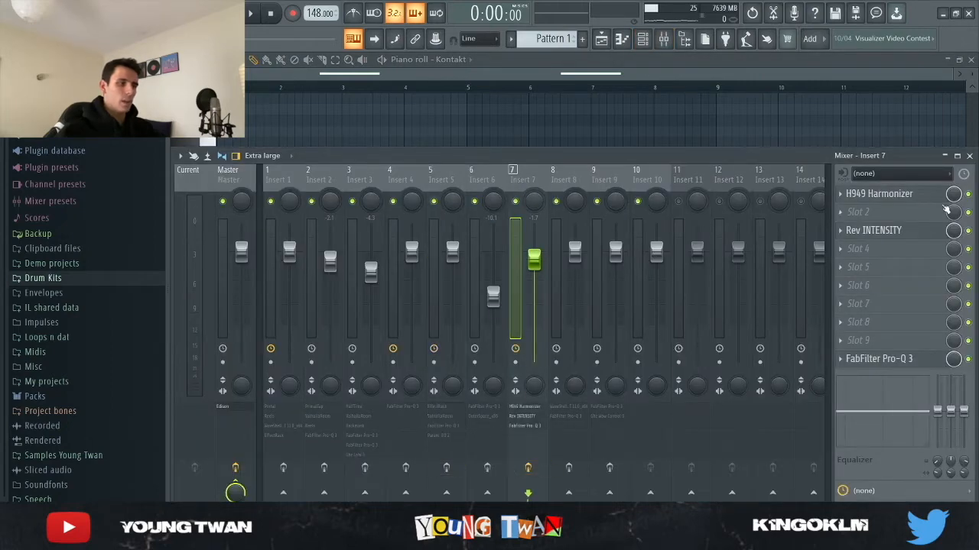
click(887, 195)
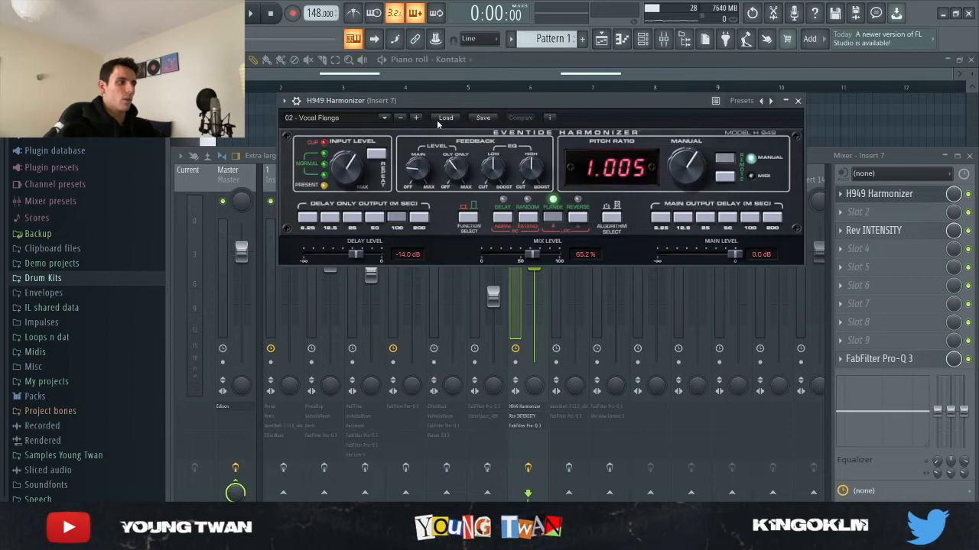
click(799, 100)
click(873, 232)
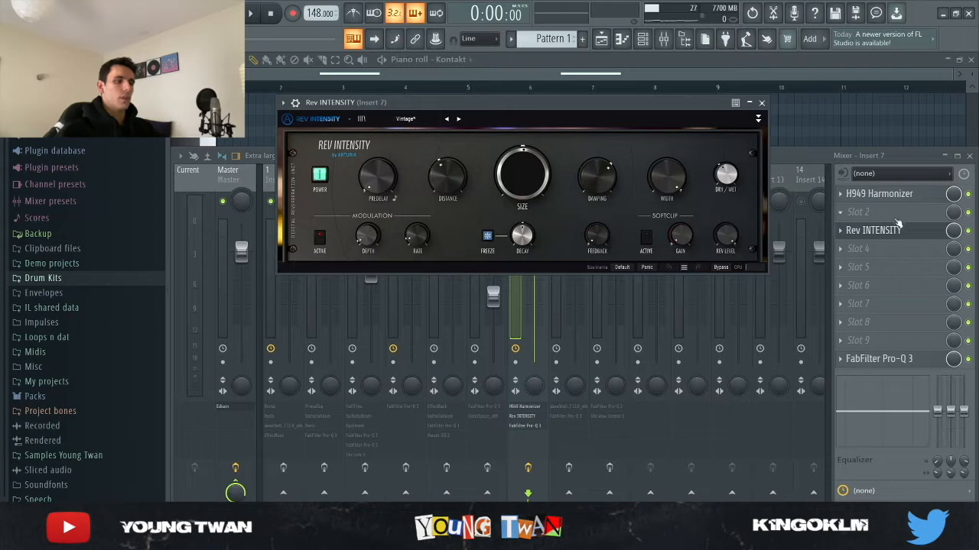
click(876, 230)
click(893, 364)
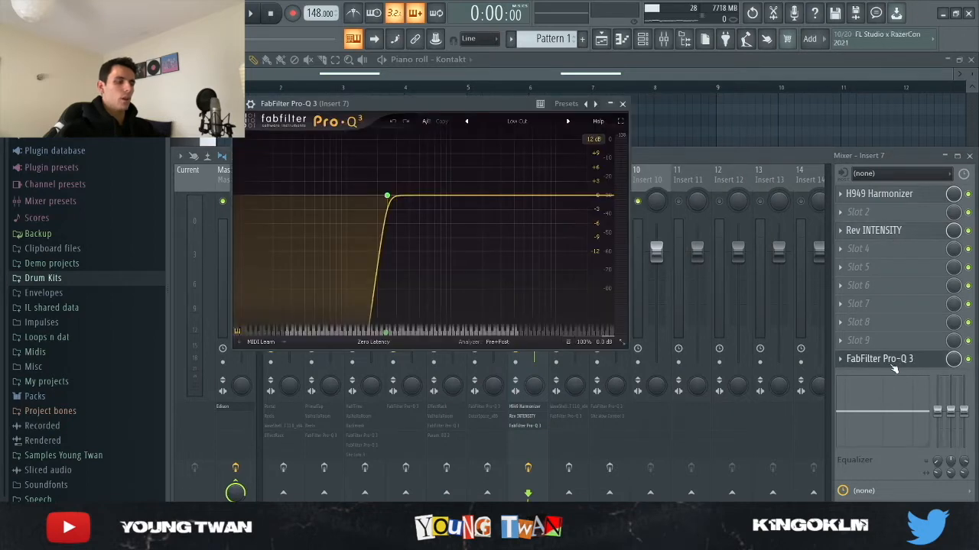
click(893, 367)
Step: Return to the Kontakt piano roll and listen to its notes with the Insert 7 effects
click(577, 126)
key(space)
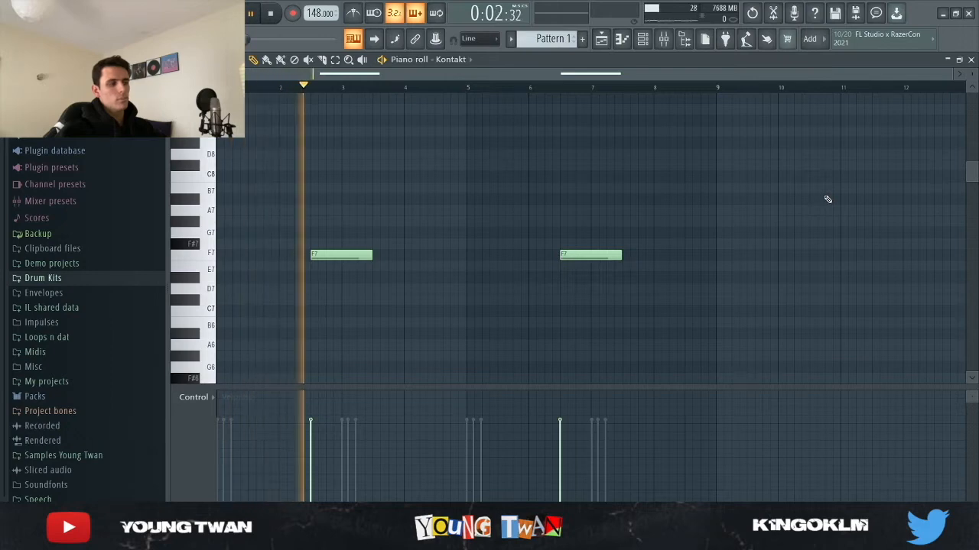
key(space)
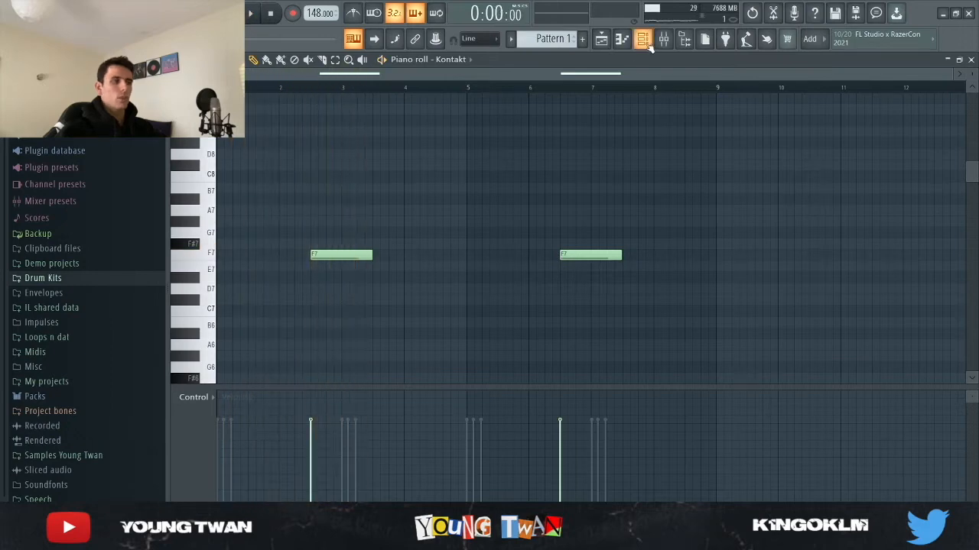
Step: Open the playlist, solo Track 5 and listen to the Onlyxne_Percloop_maria 145 clip
click(601, 39)
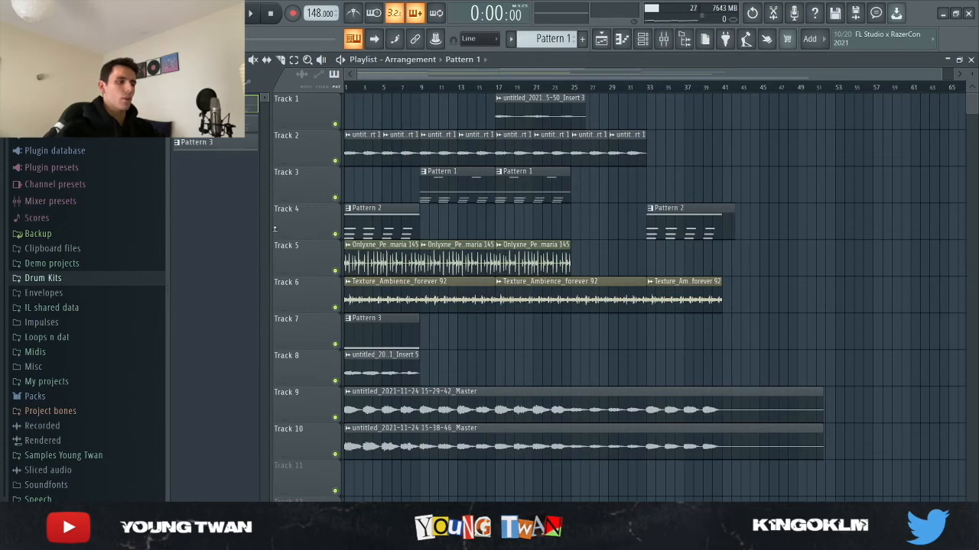
scroll(311, 287, up, 3)
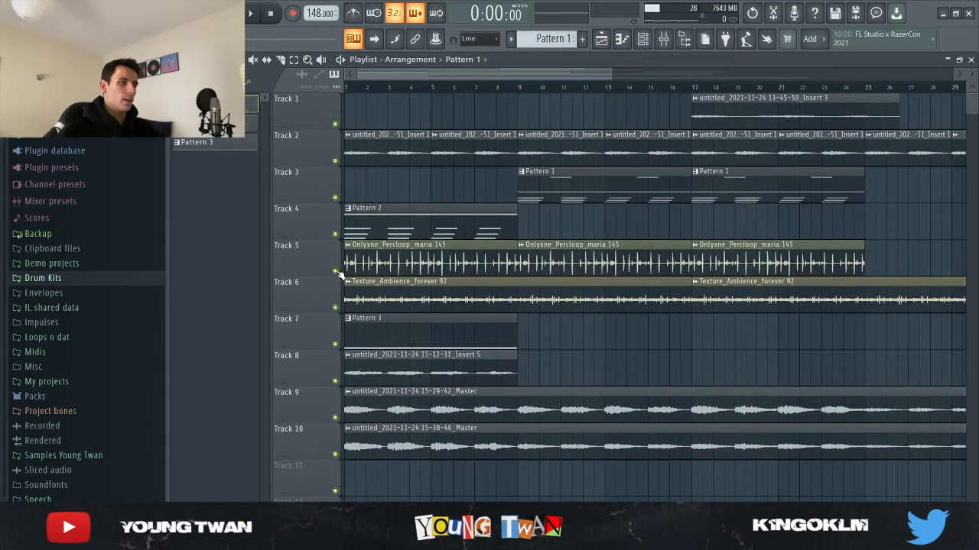
right_click(335, 270)
scroll(303, 289, up, 2)
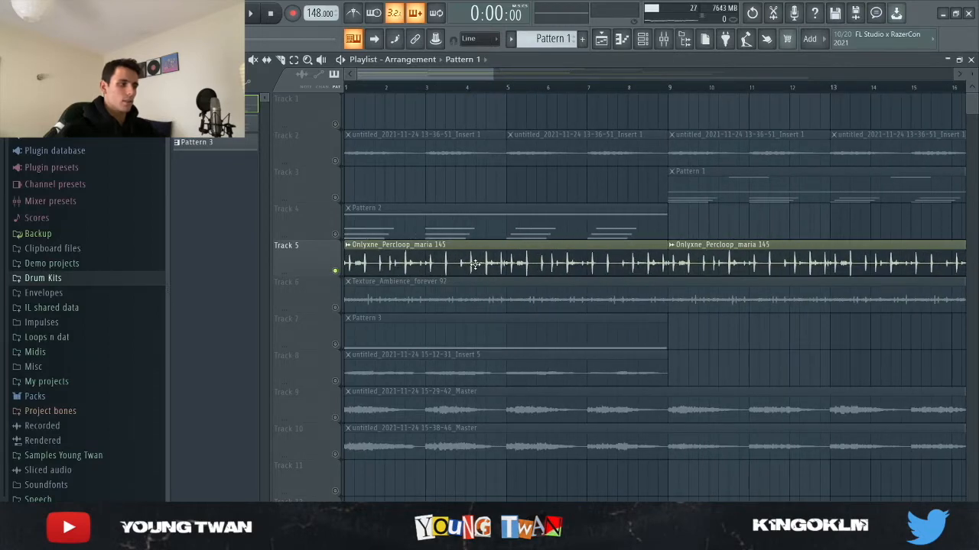
click(475, 264)
key(space)
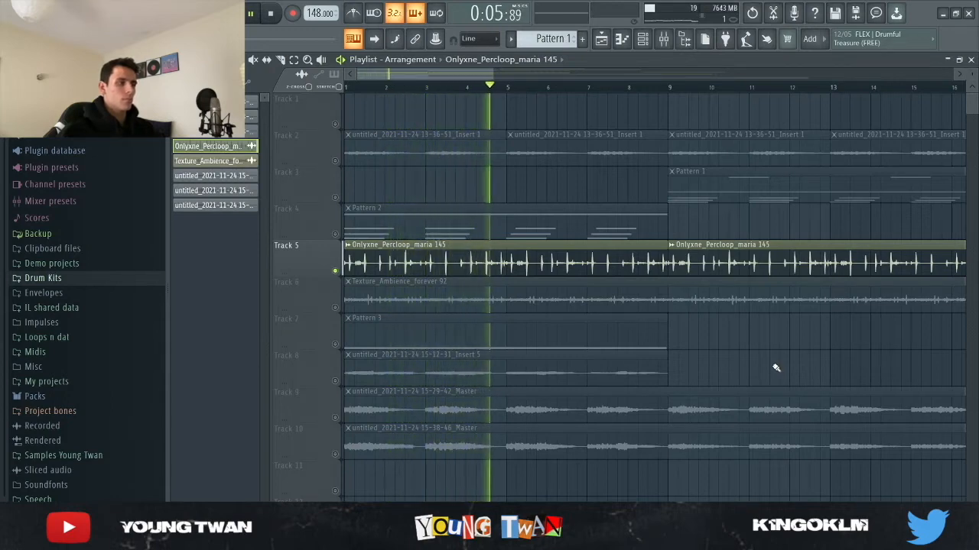
key(space)
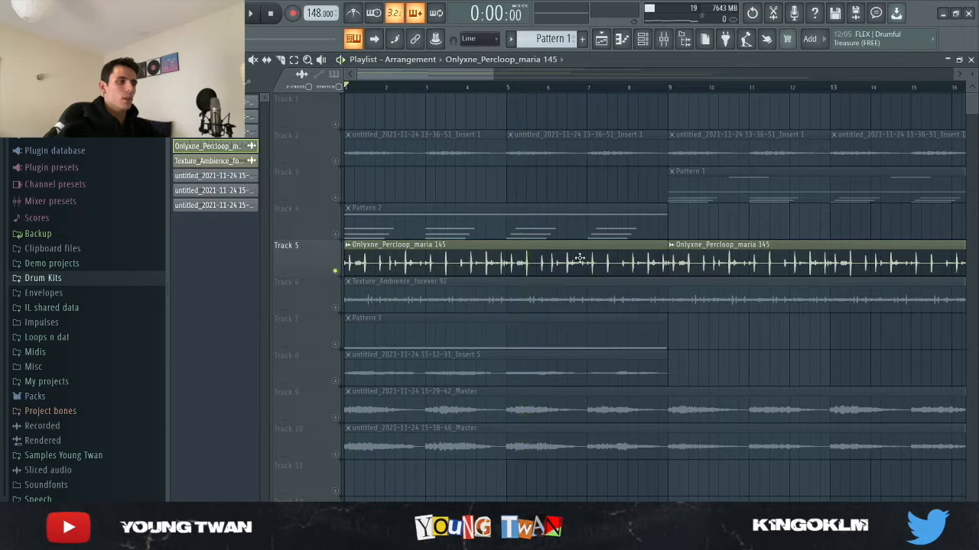
Step: View the Onlyxne_Percloop_maria 145 clip's sample settings and select its mixer track, Insert 6
double_click(579, 258)
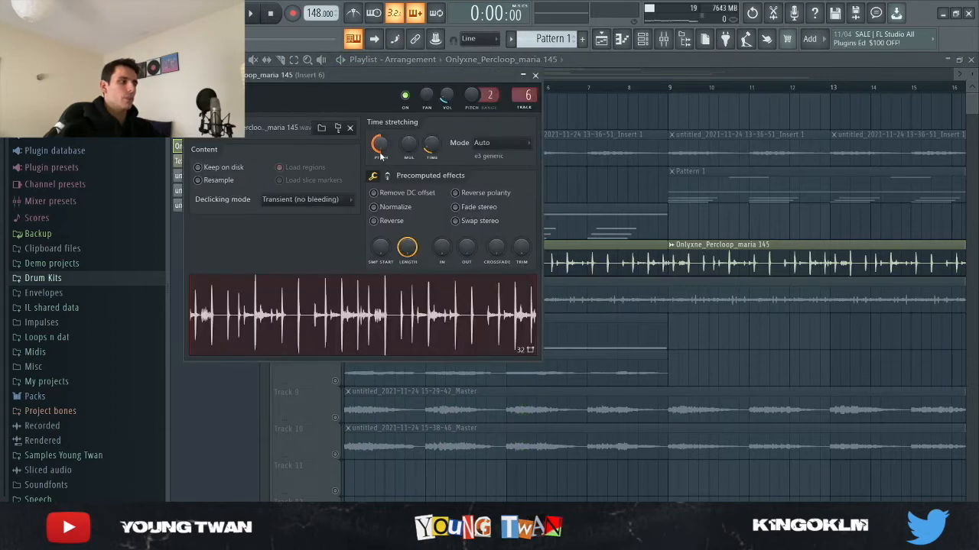
click(535, 75)
key(F9)
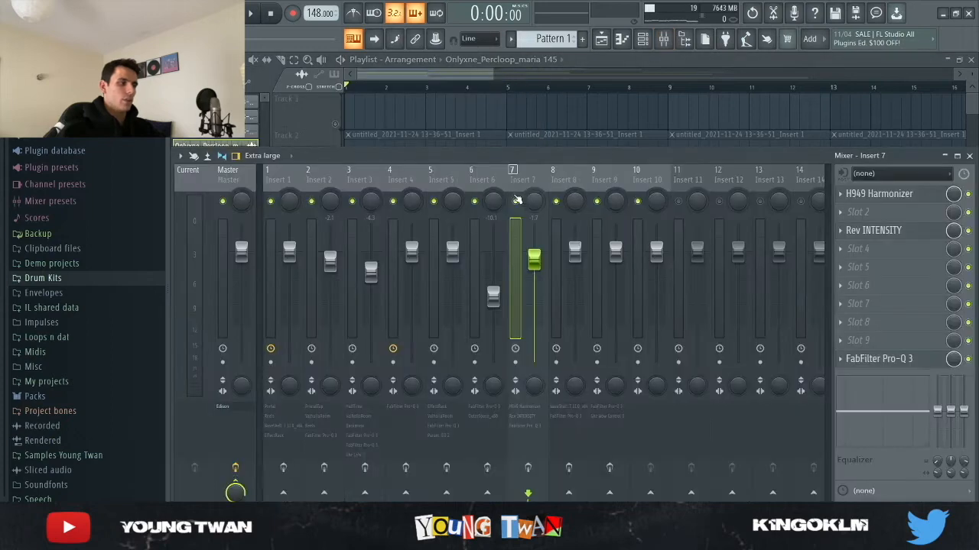
click(488, 466)
click(491, 177)
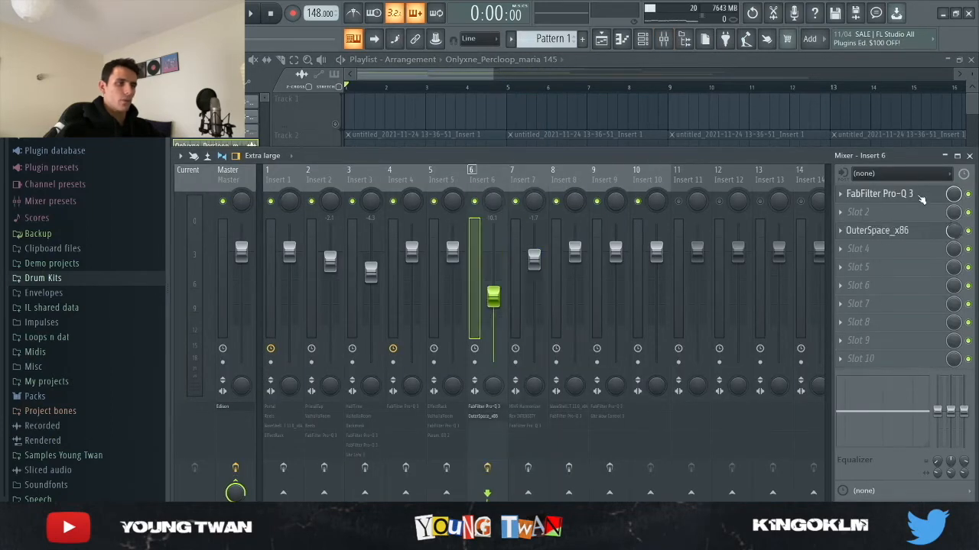
Step: Inspect the FabFilter Pro-Q 3 curve and the OuterSpace_x86 settings on Insert 6
click(920, 196)
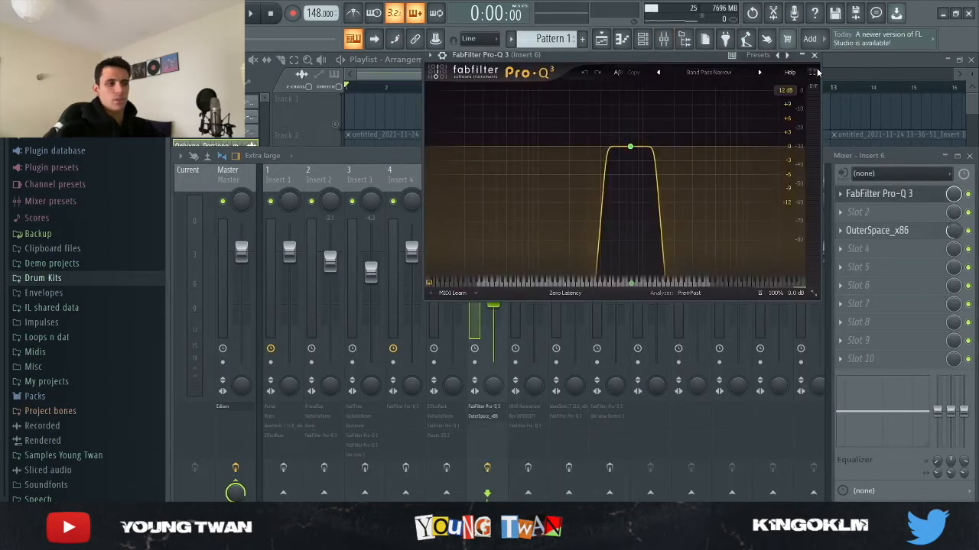
click(902, 195)
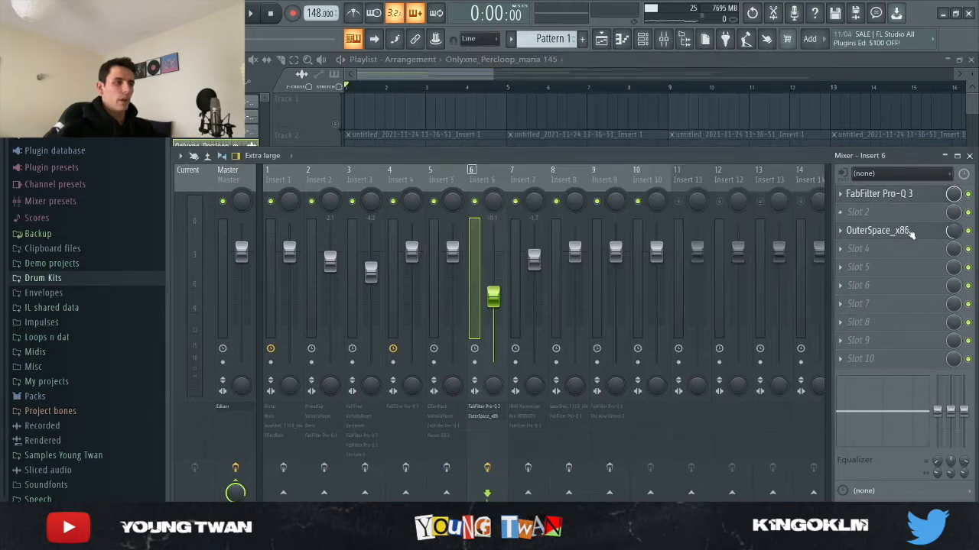
click(917, 237)
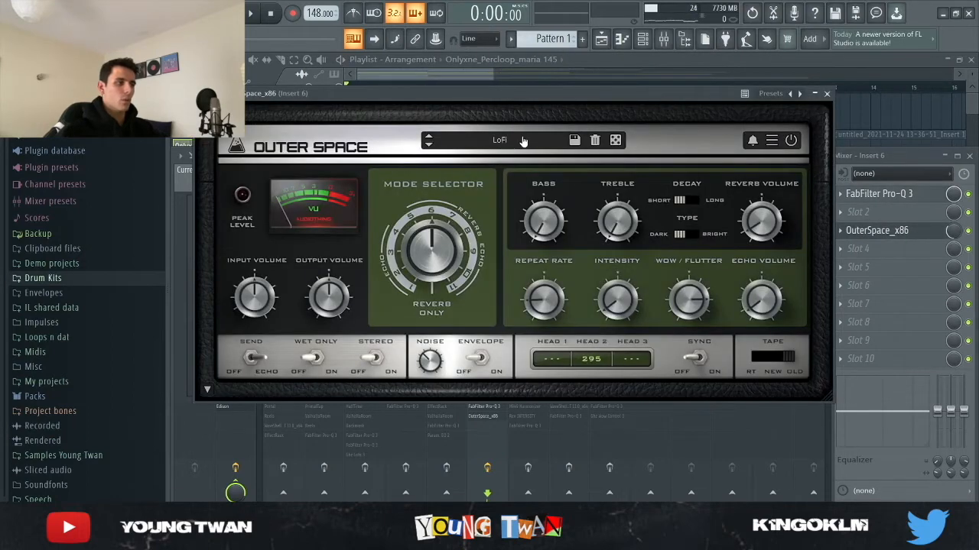
click(902, 230)
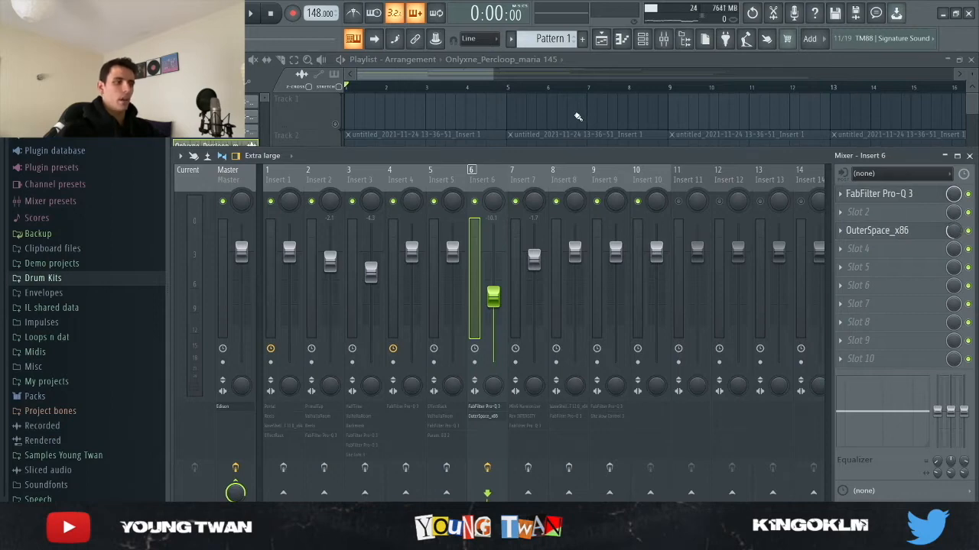
Step: Return to the playlist and listen to the soloed percussion loop again
key(F9)
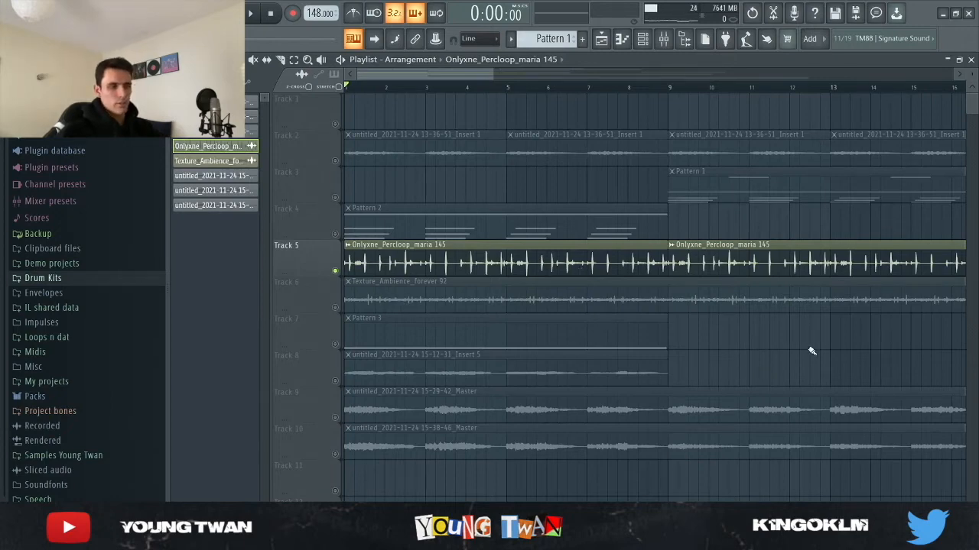
key(space)
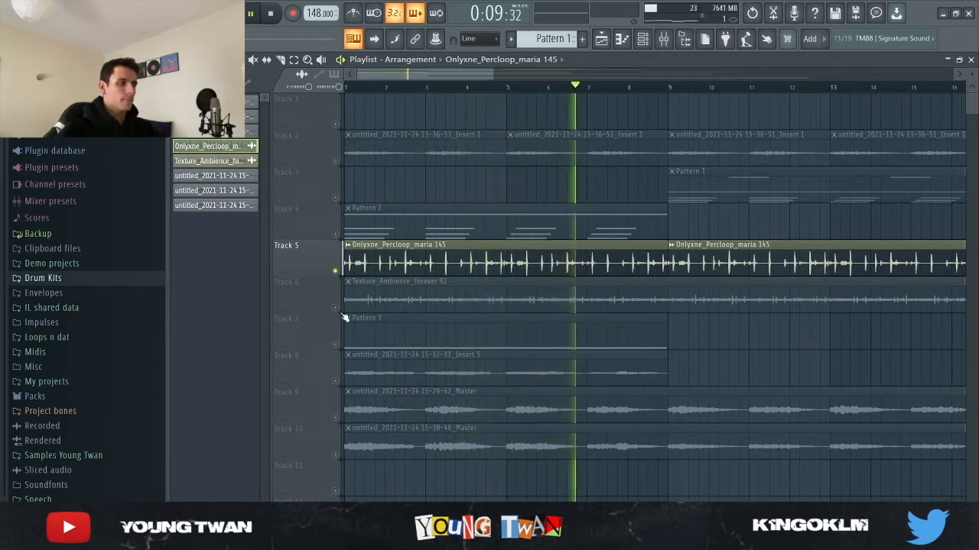
key(space)
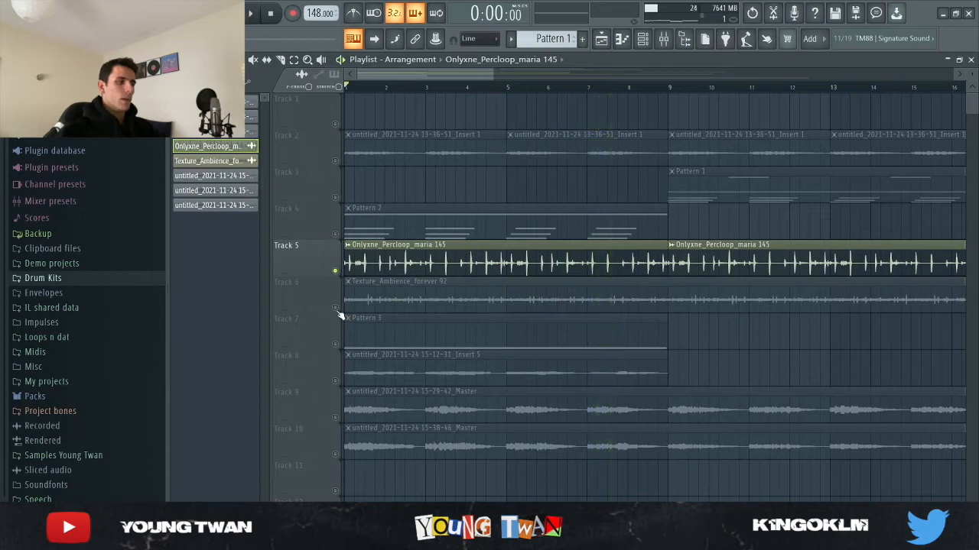
Step: Solo Track 6 and check the Texture_Ambience_forever 92 clip's sample settings and its Insert 6 mixer effects
click(386, 308)
double_click(474, 299)
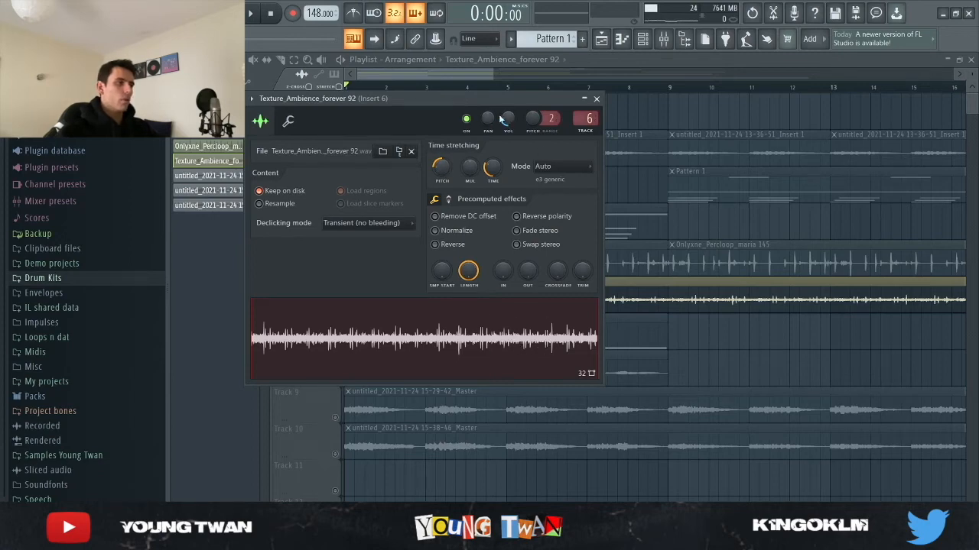
click(596, 99)
click(665, 41)
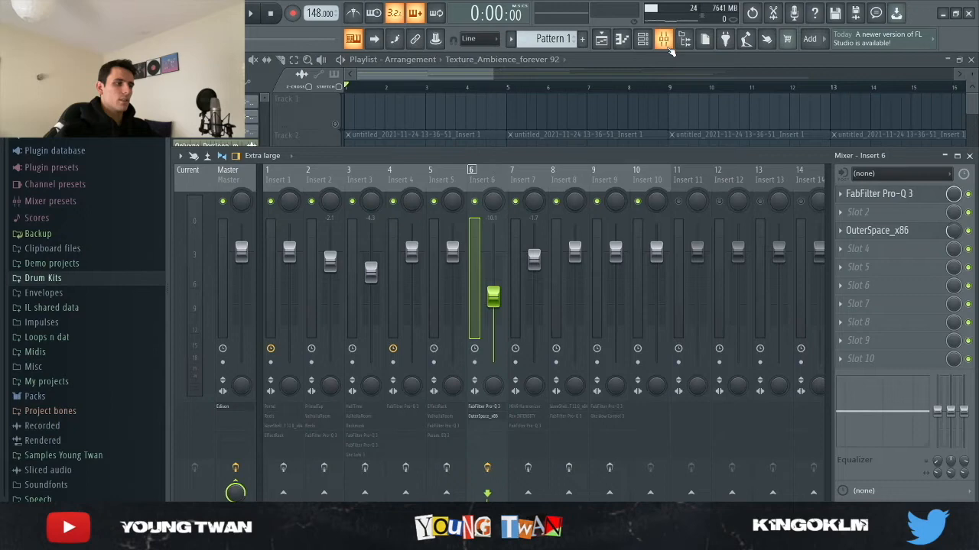
right_click(594, 111)
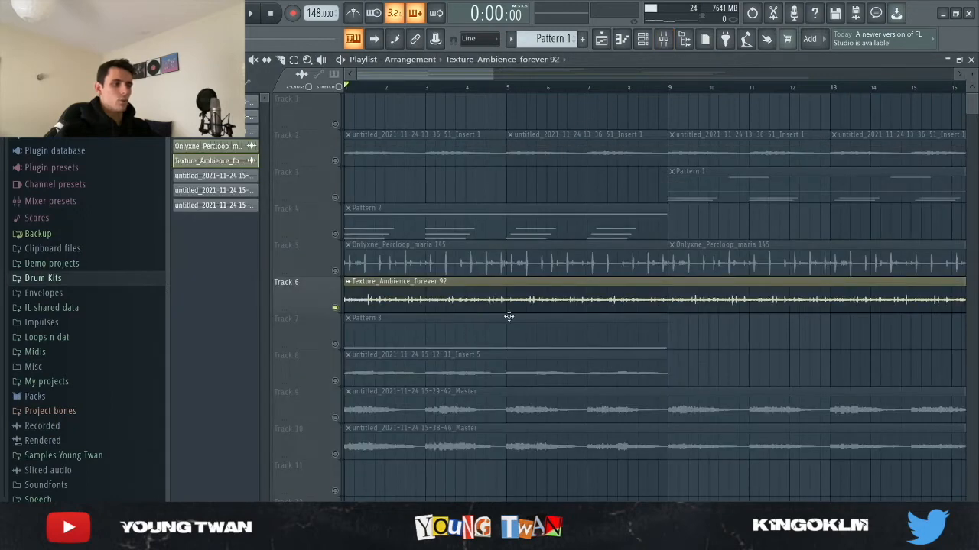
Step: Listen to the soloed Texture_Ambience_forever 92 clip and view its repeats across the arrangement
key(space)
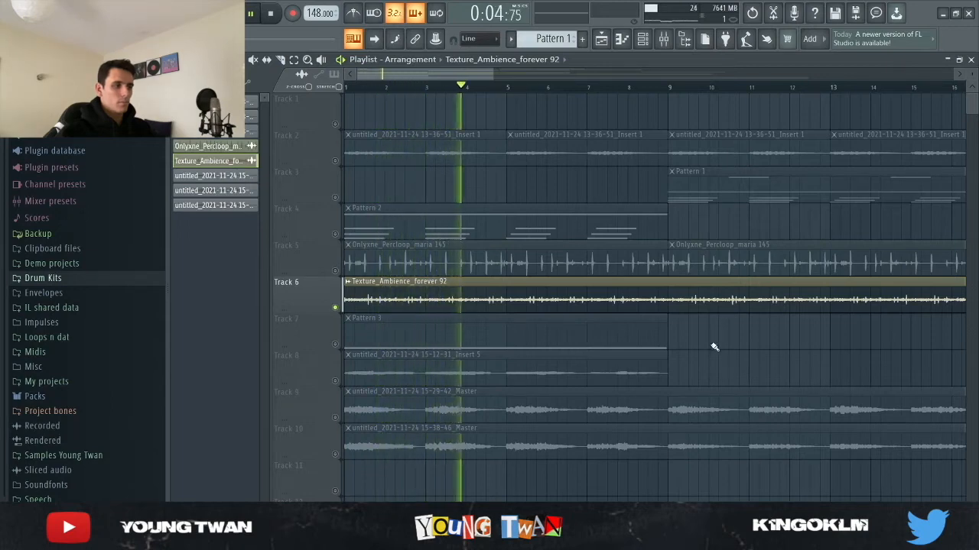
scroll(727, 352, down, 3)
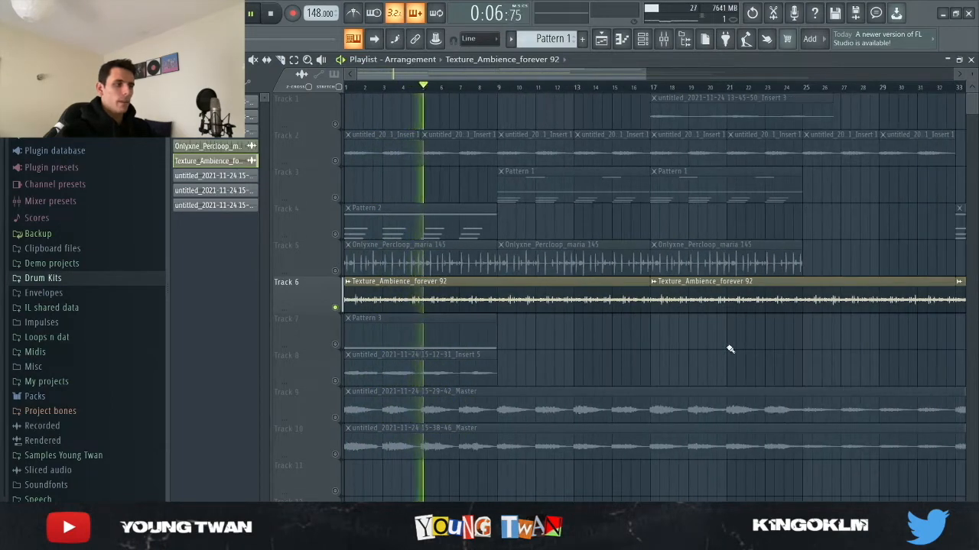
key(space)
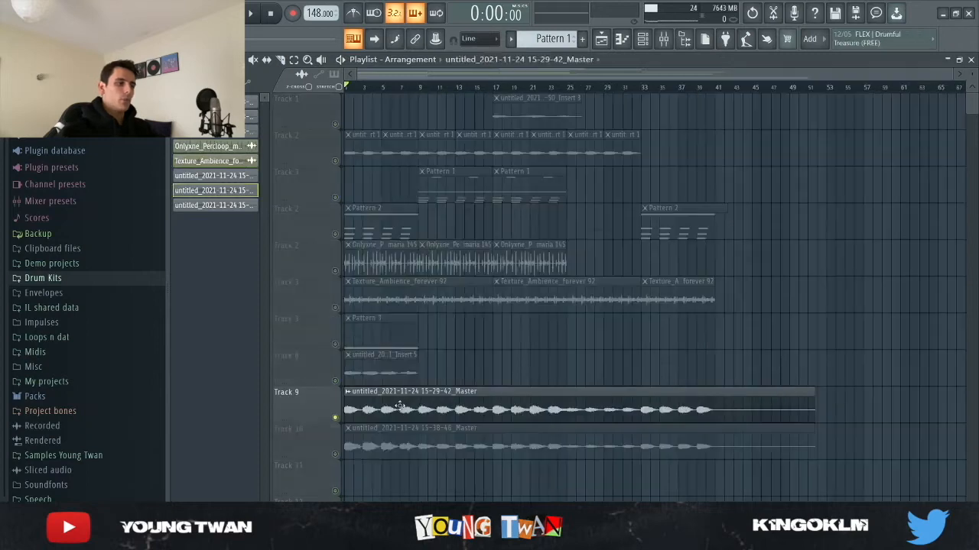
Step: View the sample settings of the 15-29-42_Master clip on Track 9 and show its mixer track, Insert 8
double_click(401, 409)
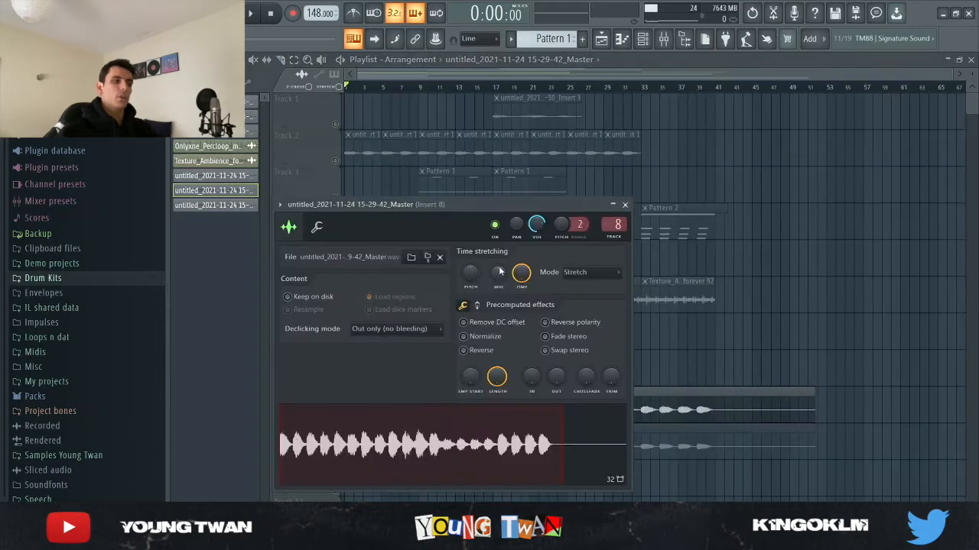
click(625, 205)
click(664, 39)
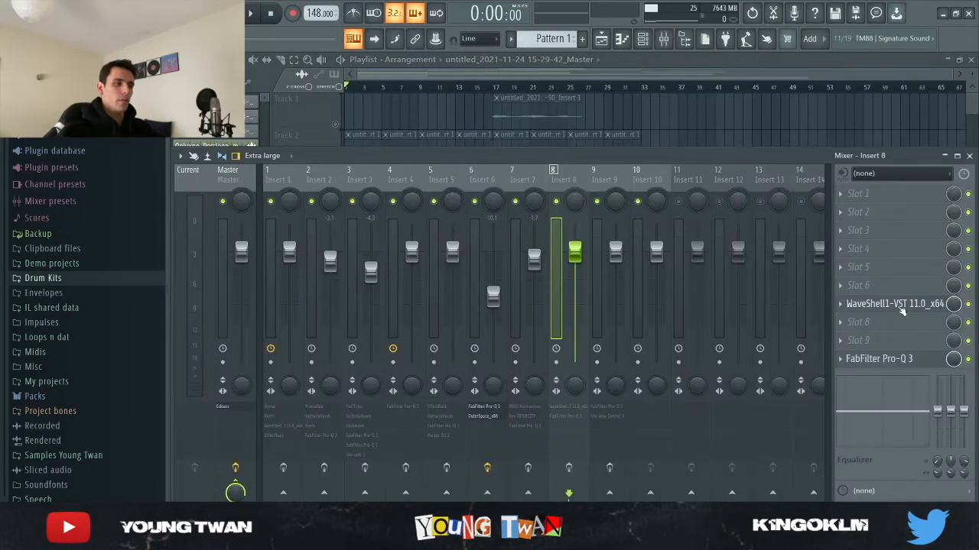
Step: Inspect the WaveShell PuigChild compressor and the FabFilter Pro-Q 3 curve on Insert 8, and return to the playlist
click(895, 304)
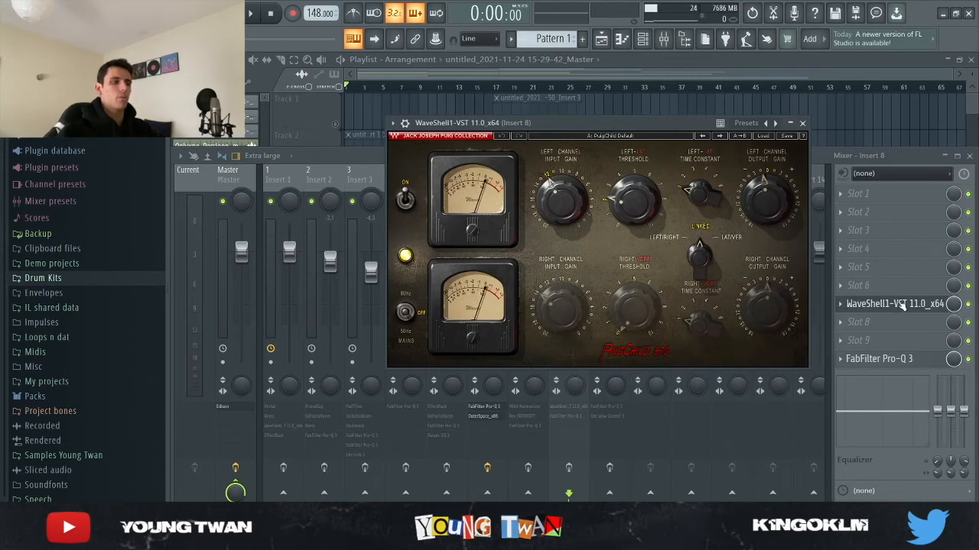
click(769, 201)
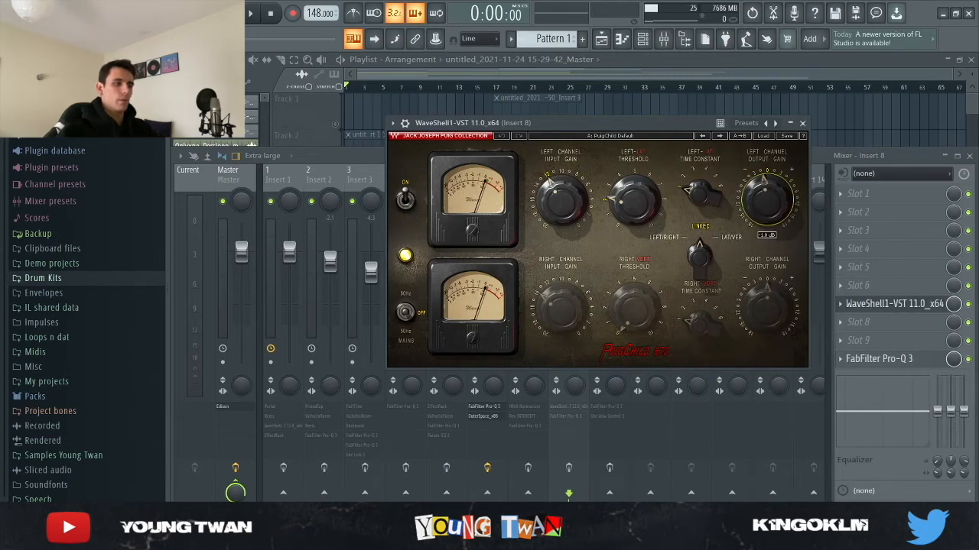
click(913, 305)
click(926, 359)
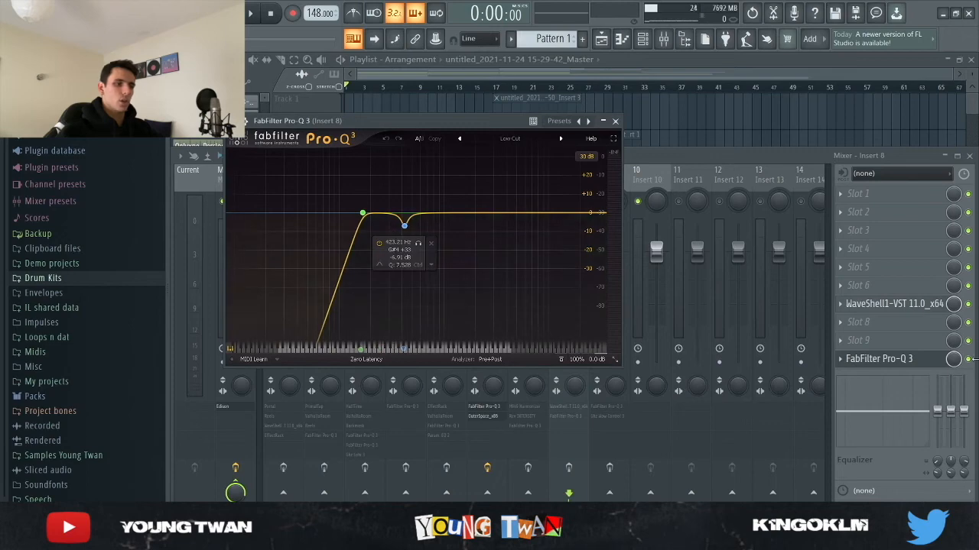
key(F5)
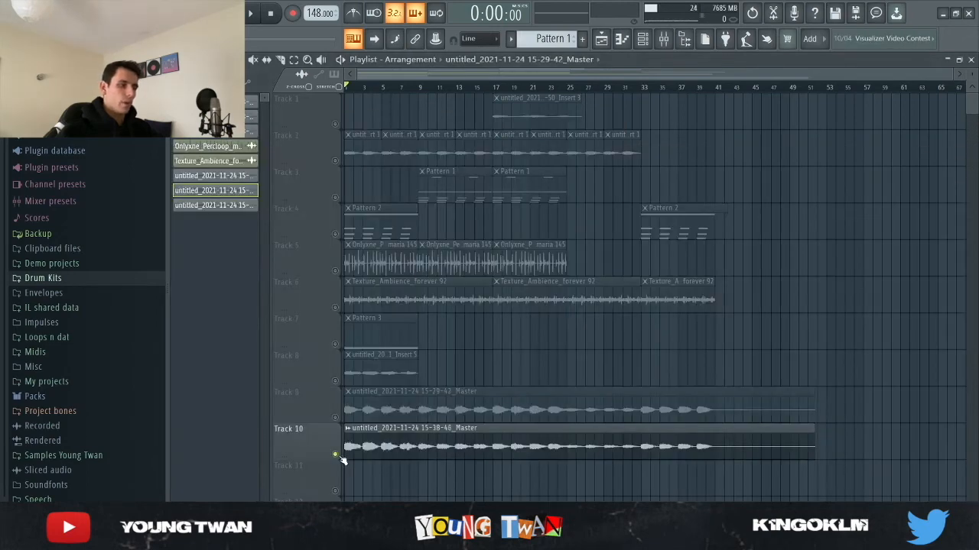
Step: View the 15-38-46_Master clip's sample settings on Track 10 and inspect Ghz Wow Control 3 on Insert 9
double_click(398, 448)
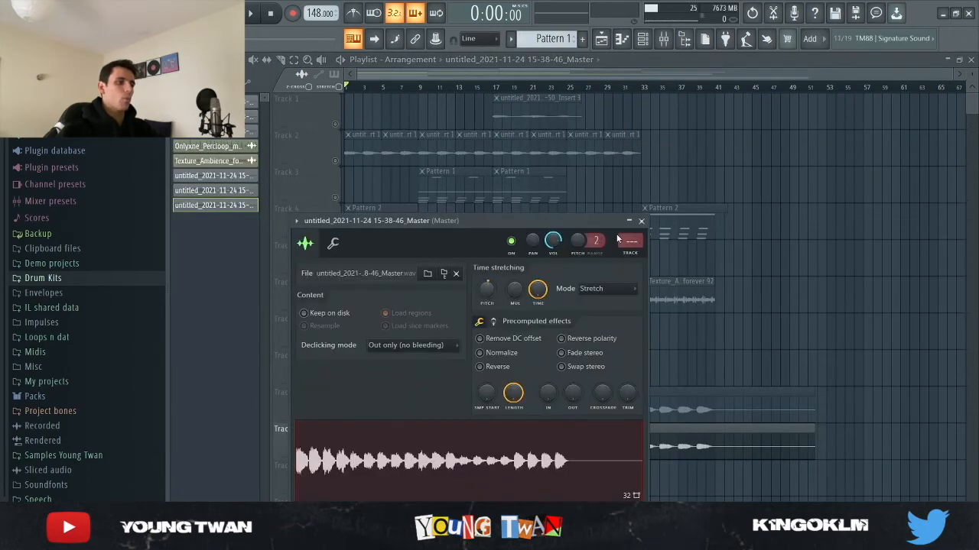
click(641, 221)
key(F9)
click(602, 174)
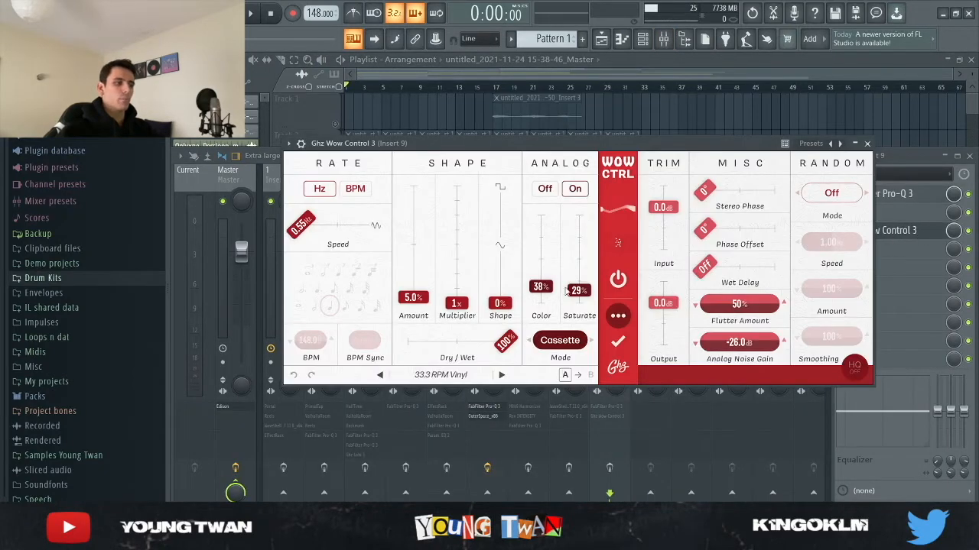
Step: Inspect the FabFilter Pro-Q 3 low-cut curve on Insert 9 and return to the playlist
click(909, 230)
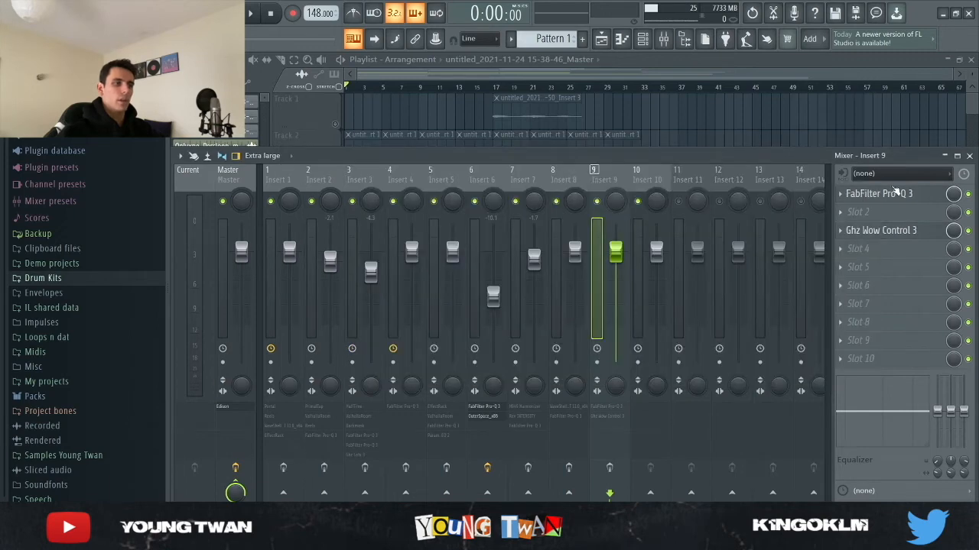
click(900, 197)
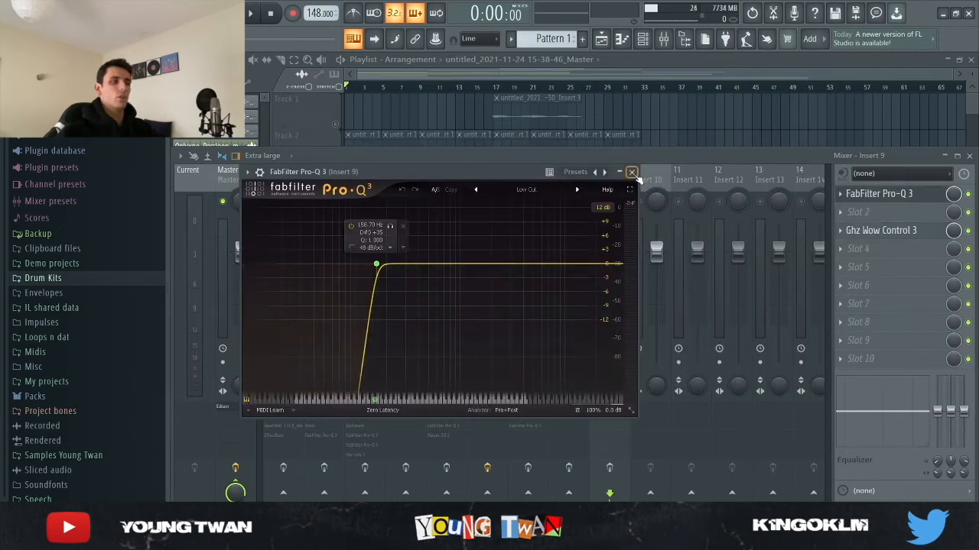
click(636, 175)
key(F9)
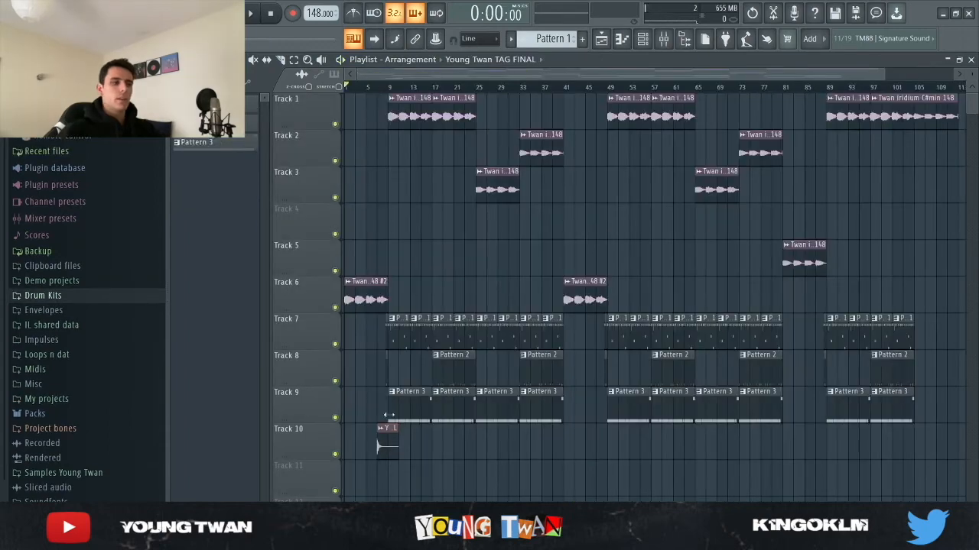
Step: Listen to the resampled melody and the full beat, and view the beat's arrangement from the intro to the end
scroll(355, 389, up, 3)
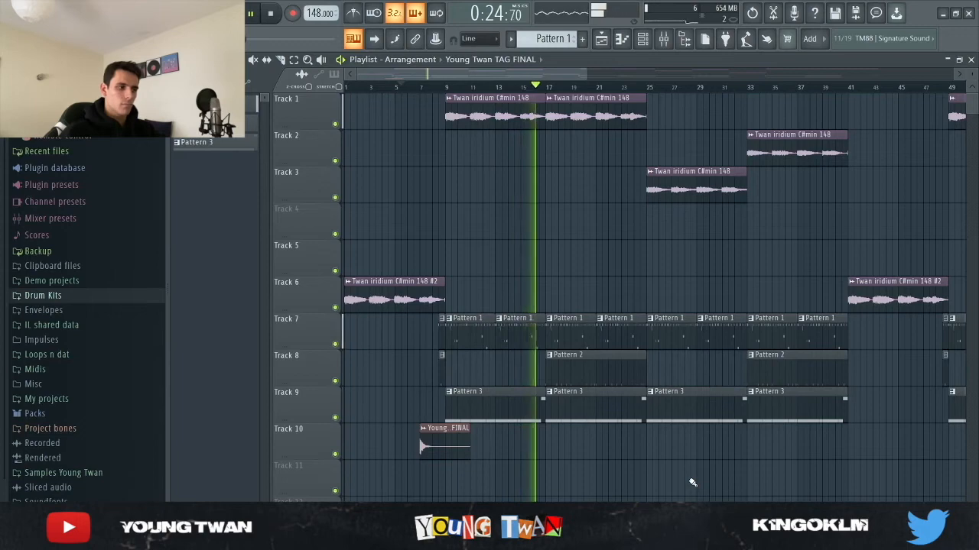
scroll(695, 467, down, 4)
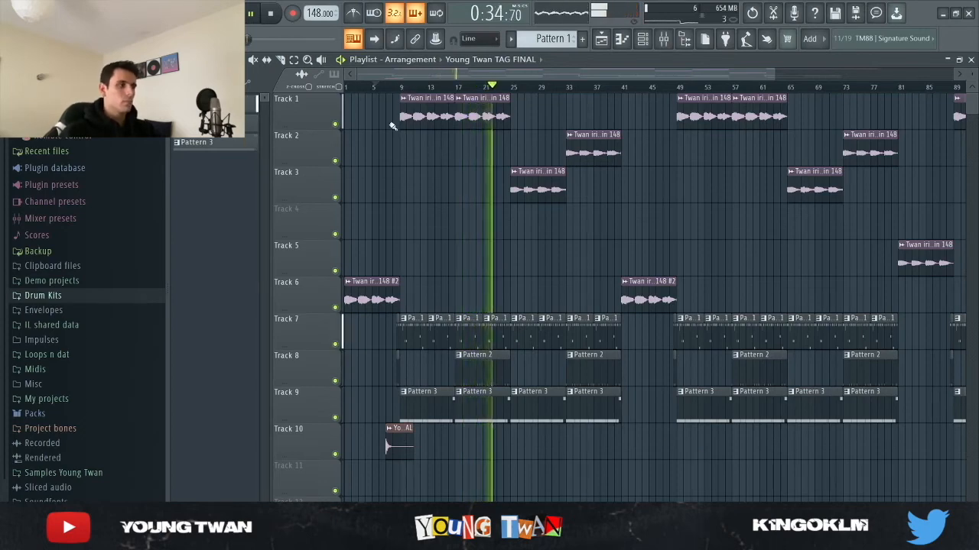
scroll(323, 209, up, 3)
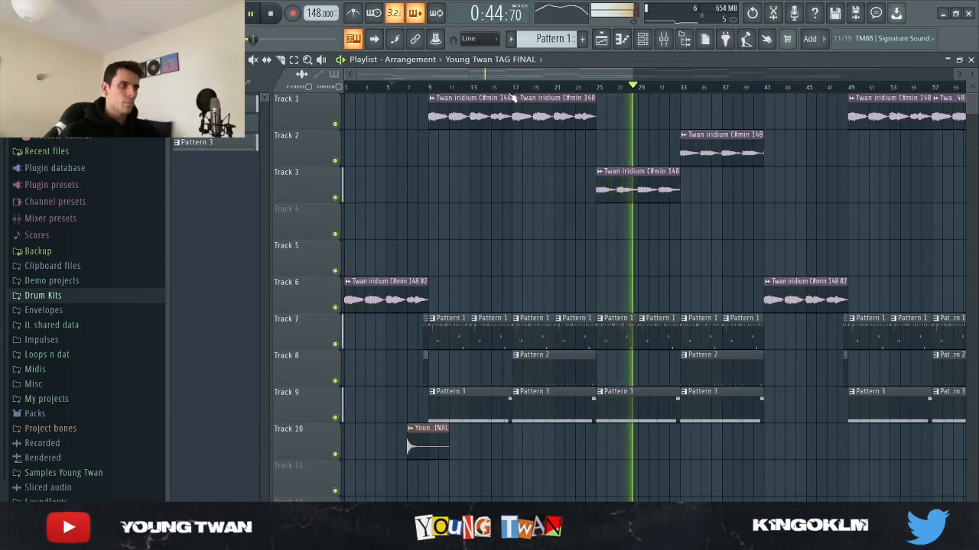
scroll(524, 214, down, 5)
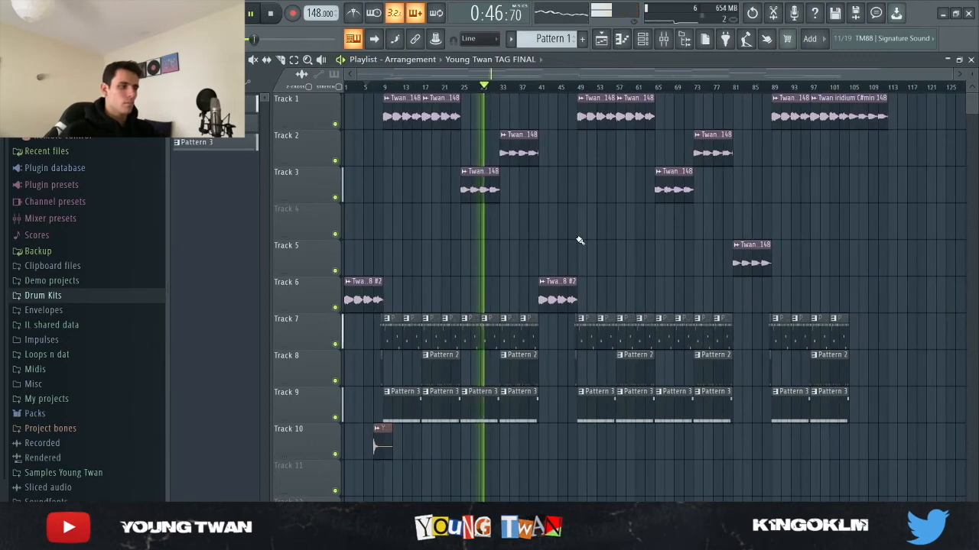
key(space)
Step: Mute the melody on Track 1 and the Pattern 3 clips on Track 9 to isolate the drums
click(336, 124)
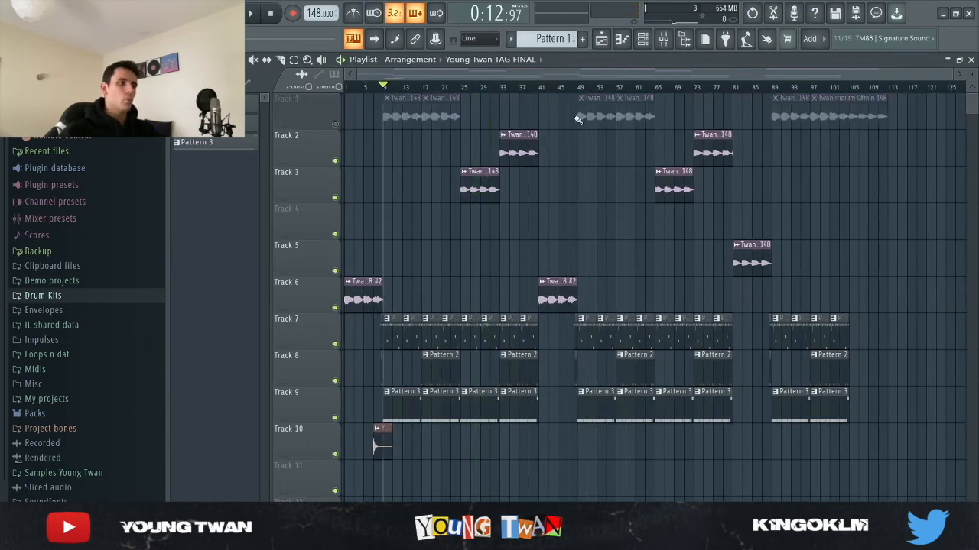
click(335, 417)
scroll(346, 394, up, 5)
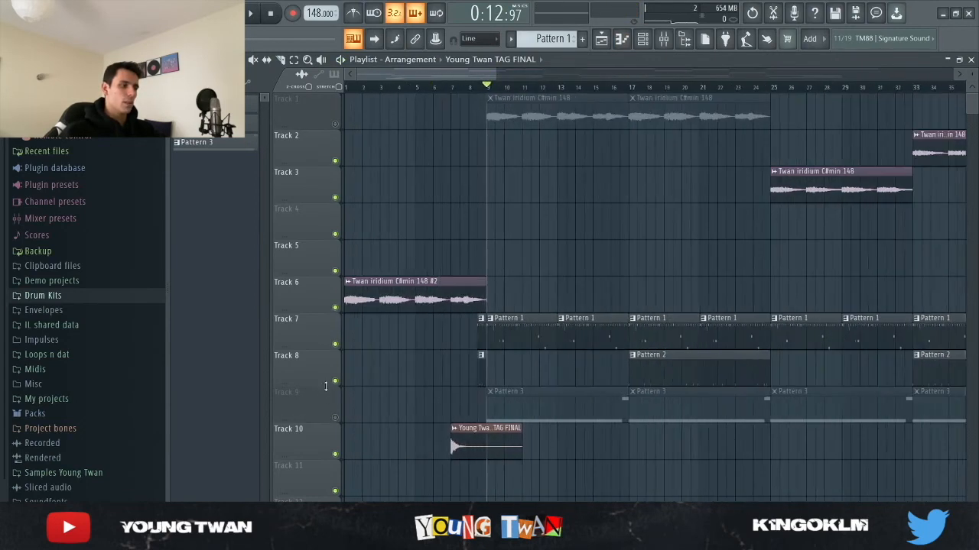
Step: Show the Twan Hi Hat - Twan Hit 1 notes of Pattern 1 in the piano roll and listen to the drums
click(642, 38)
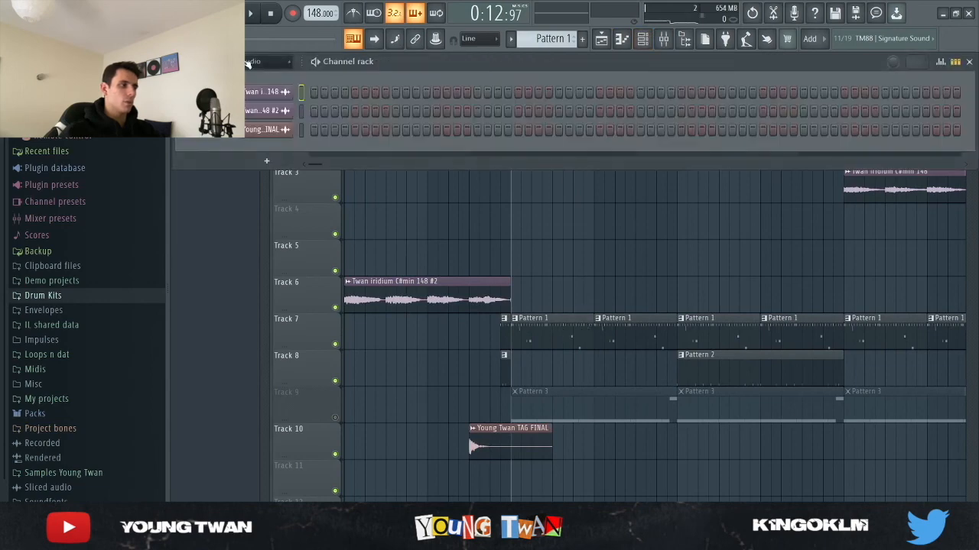
click(267, 78)
key(space)
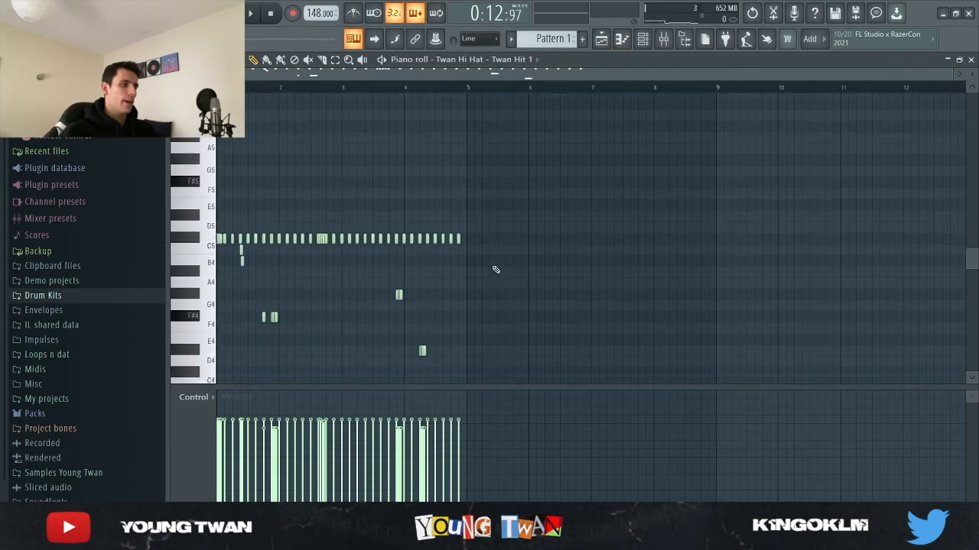
scroll(214, 256, up, 4)
key(space)
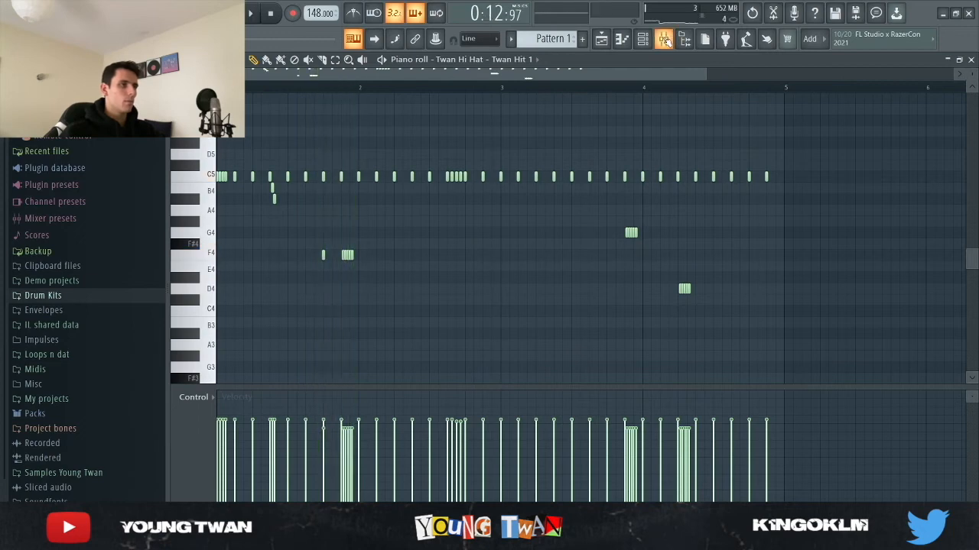
Step: Review the drum levels in the mixer and the Fruity soft clipper on the Master, and return to the piano roll
key(F9)
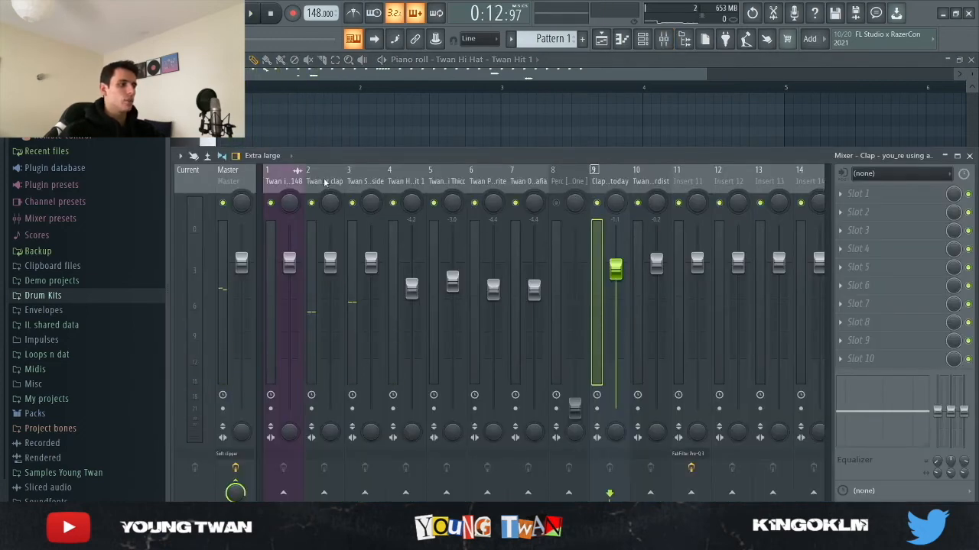
click(255, 180)
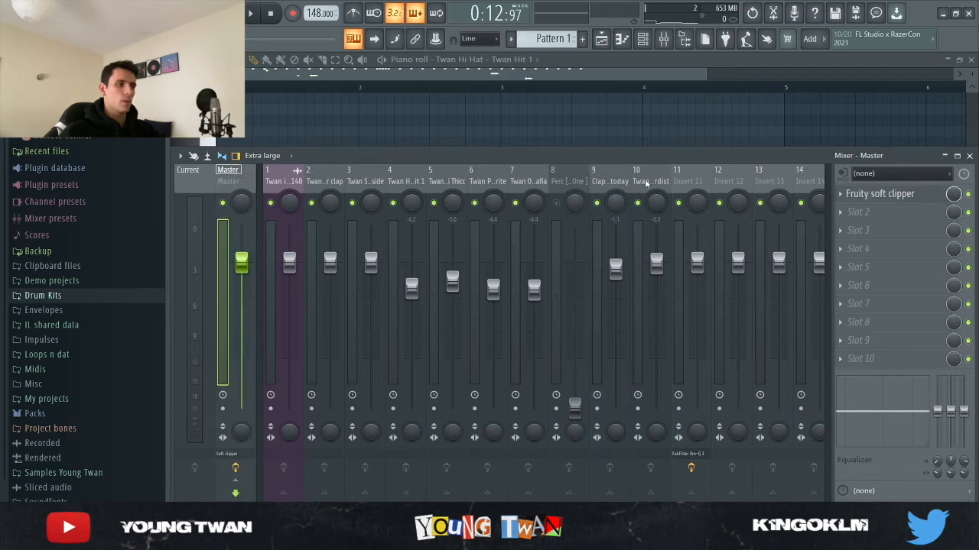
click(548, 147)
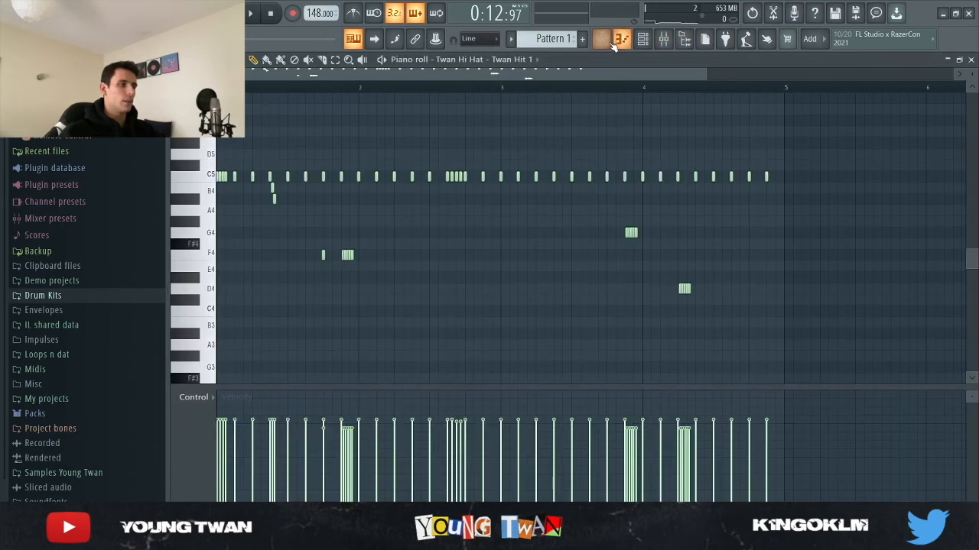
Step: Show the Twan 808 - Ardist notes of Pattern 3 in the piano roll and play them back
click(607, 42)
scroll(556, 43, down, 2)
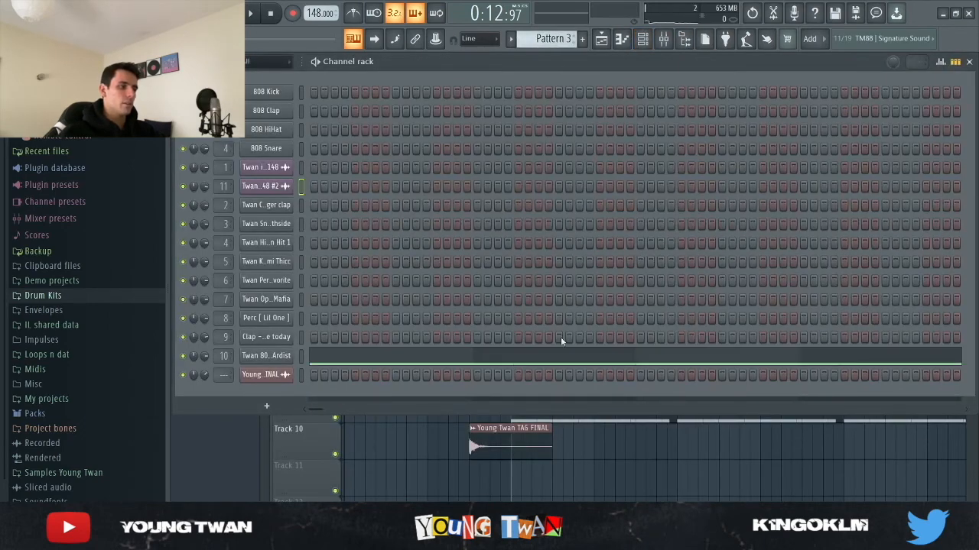
click(629, 360)
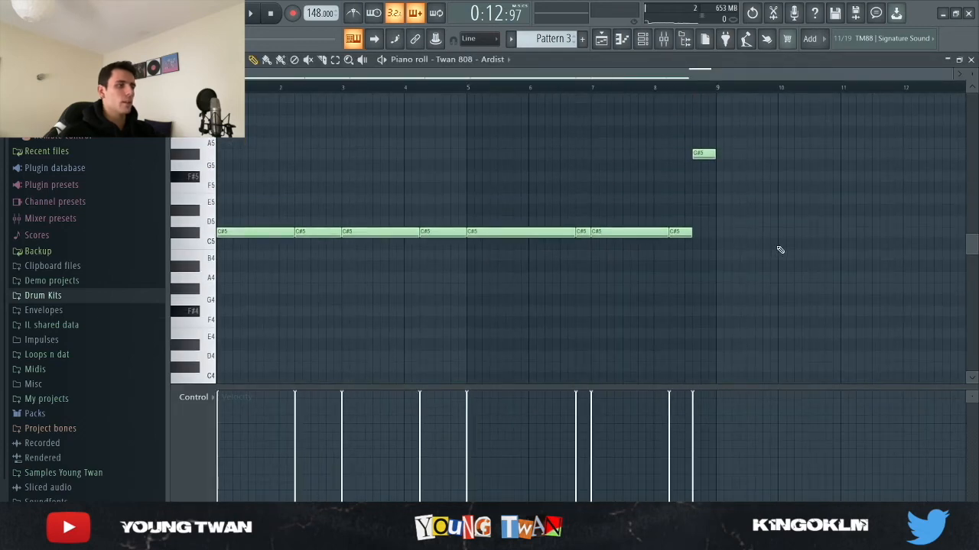
key(space)
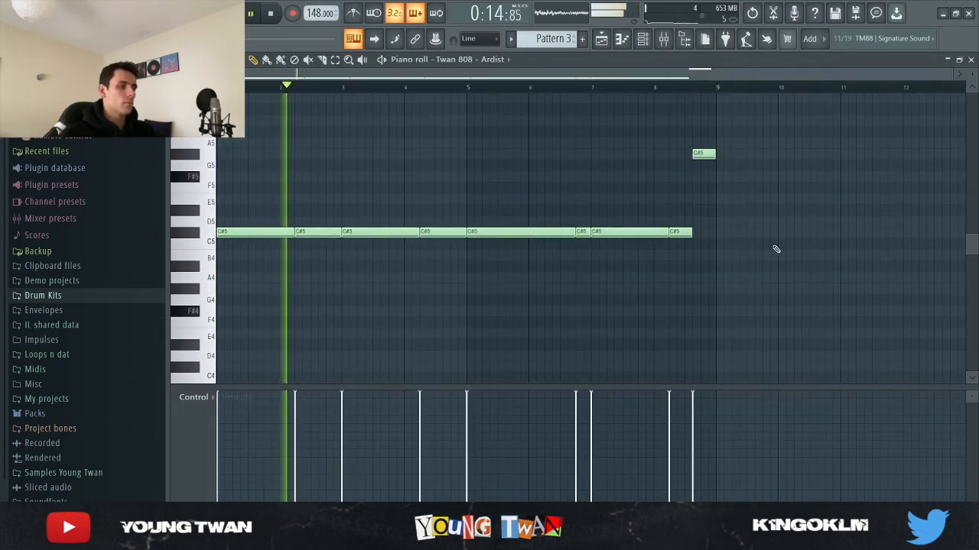
scroll(776, 249, up, 2)
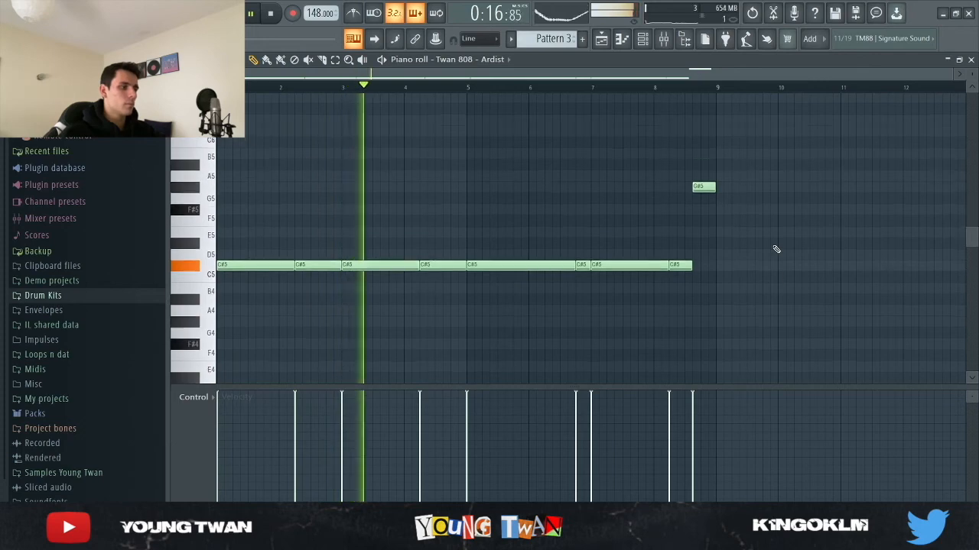